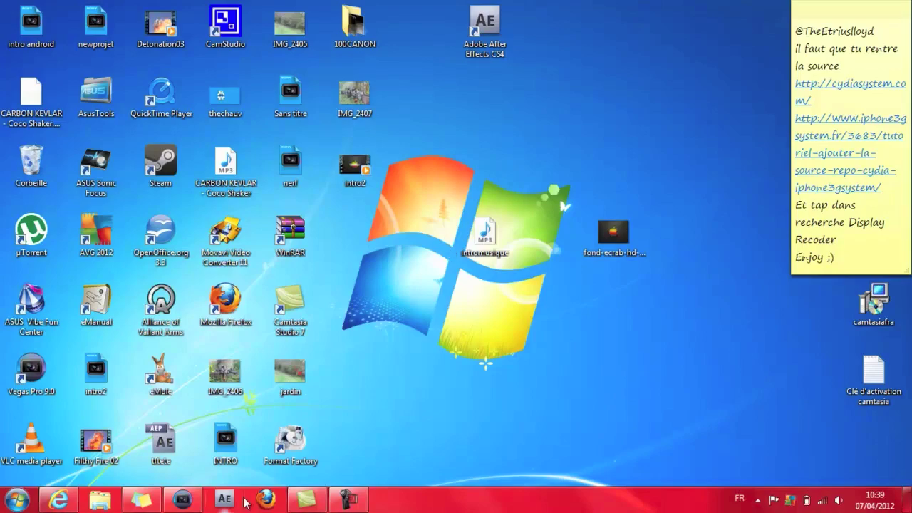
Switch to Vegas Pro and import CARBON KEVLAR - Coco Shaker.mp3 and fond-ecrab-hd-ipad-1.jpg from the desktop into the project media
left_click(184, 499)
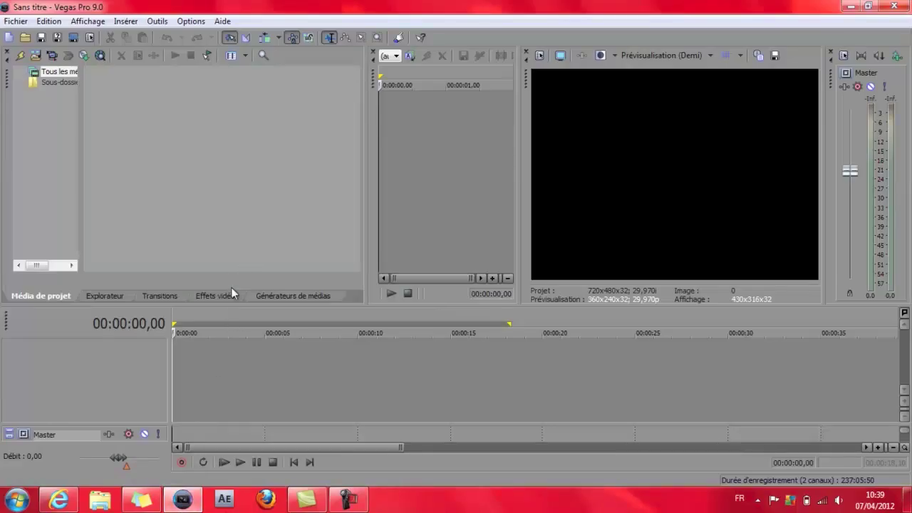
left_click(22, 20)
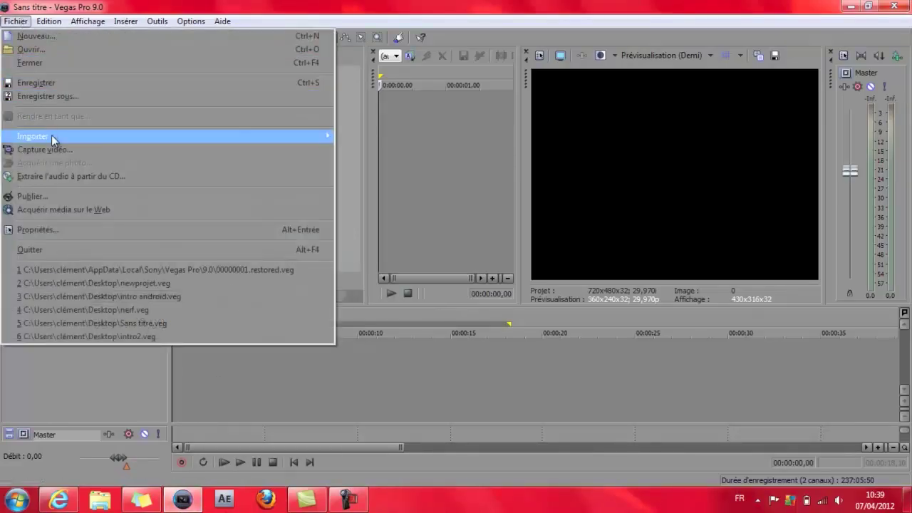
mouse_move(185, 132)
left_click(344, 137)
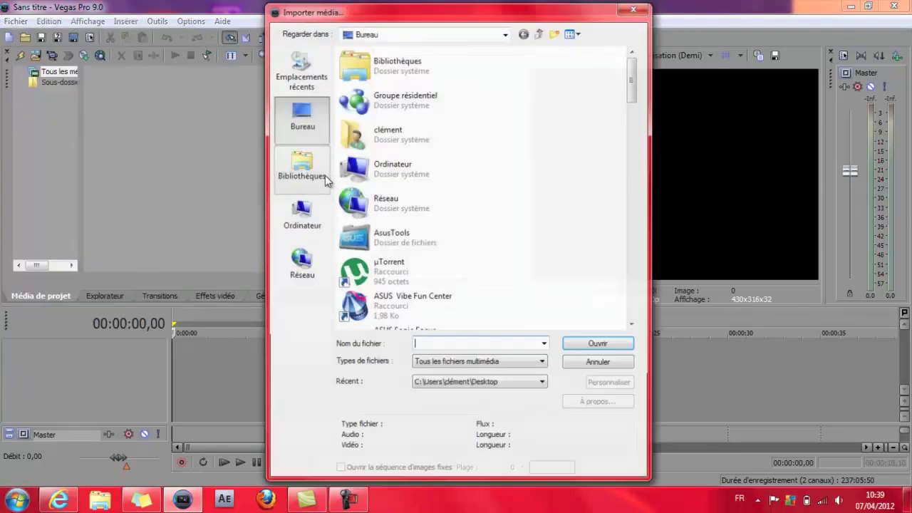
left_click_drag(634, 85, 627, 232)
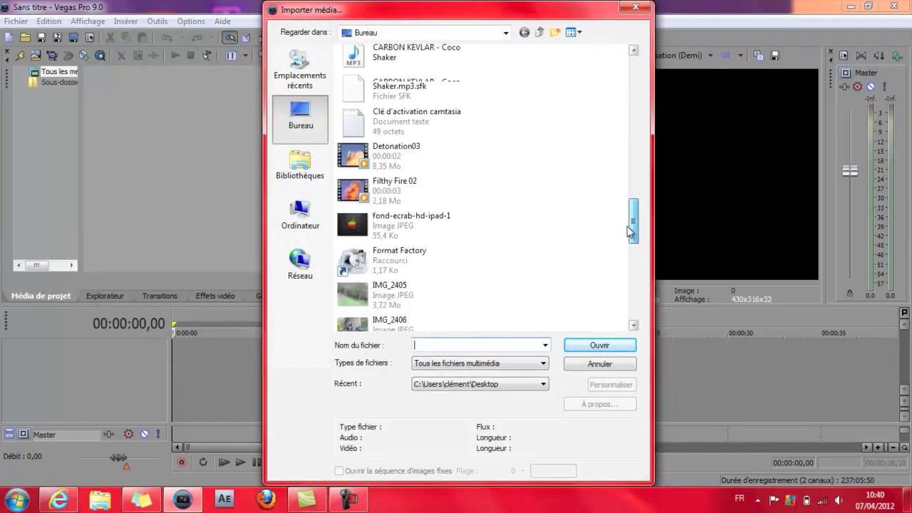
left_click(424, 62)
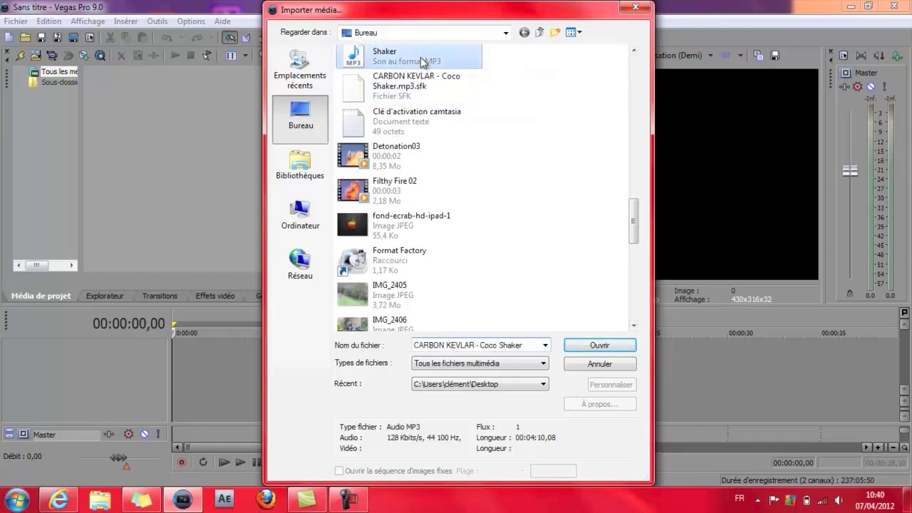
left_click(404, 228, "ctrl")
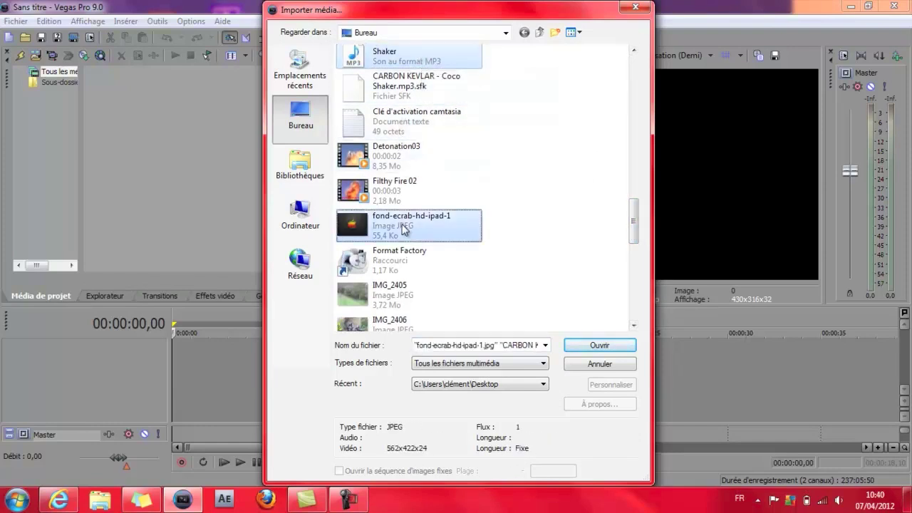
left_click(600, 345)
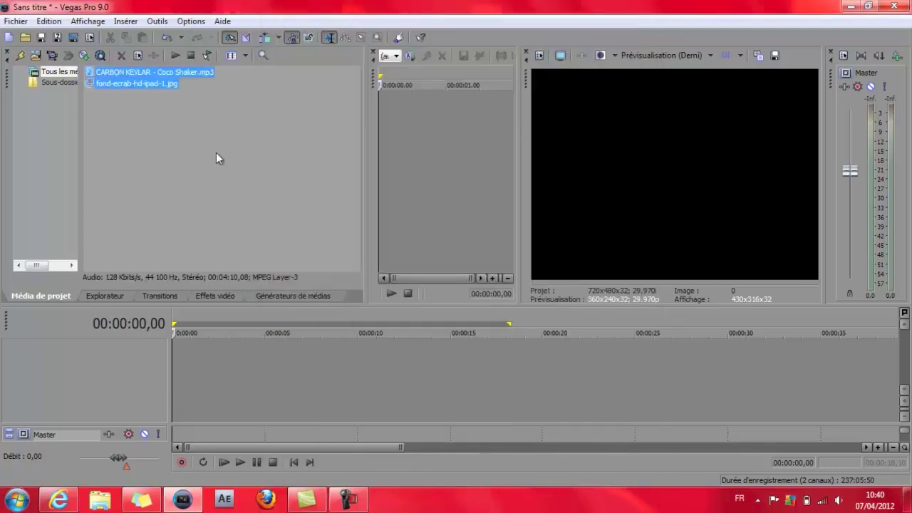
Place fond-ecrab-hd-ipad-1.jpg at the start of the timeline, extend it to about 16 seconds, and match the loop region's end to it
left_click_drag(134, 82, 176, 358)
left_click_drag(264, 357, 466, 368)
left_click_drag(509, 324, 470, 325)
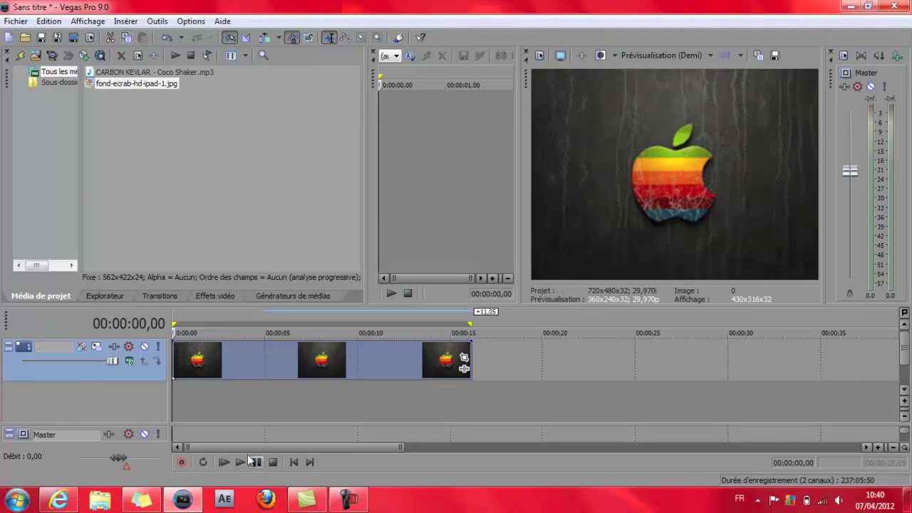
Insert a new video track above the image track and add a text media event at about 5 seconds
left_click(221, 404)
right_click(221, 404)
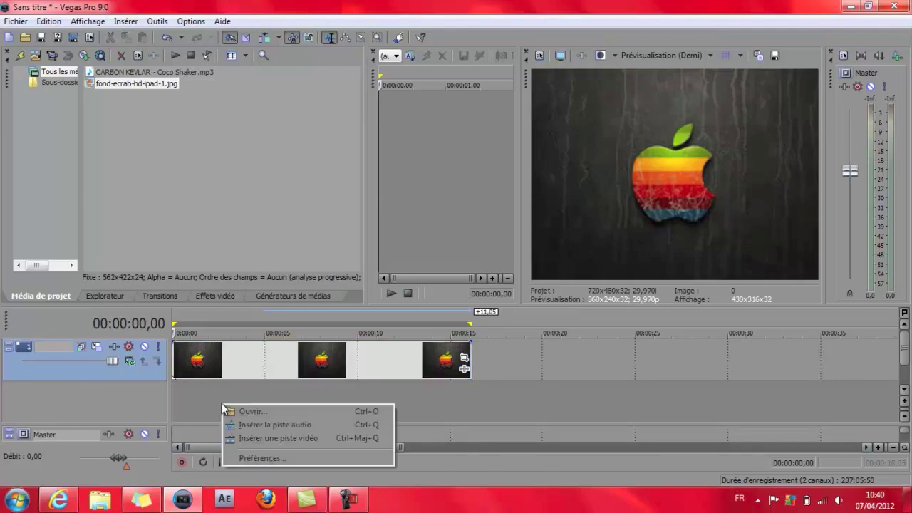
left_click(272, 439)
left_click(265, 370)
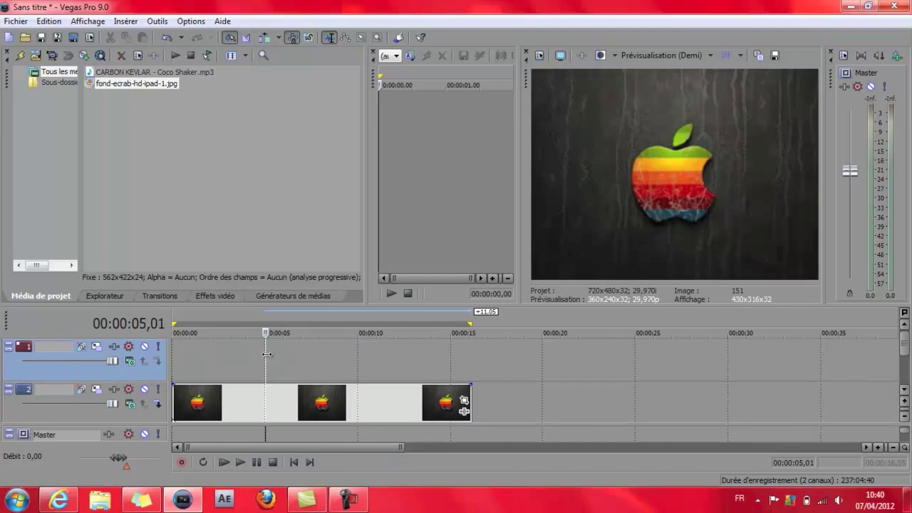
right_click(267, 354)
left_click(307, 331)
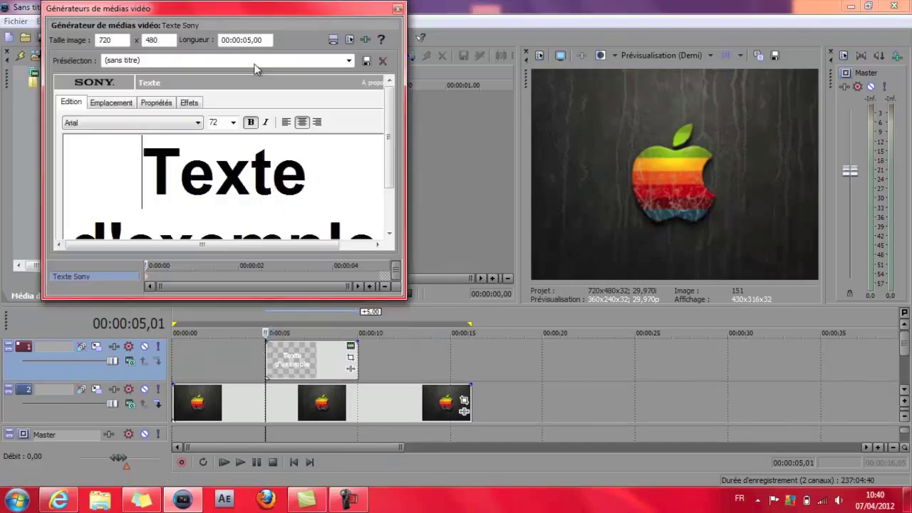
Replace the sample text with "thechauv" and set the font size to 70
left_click_drag(144, 171, 392, 239)
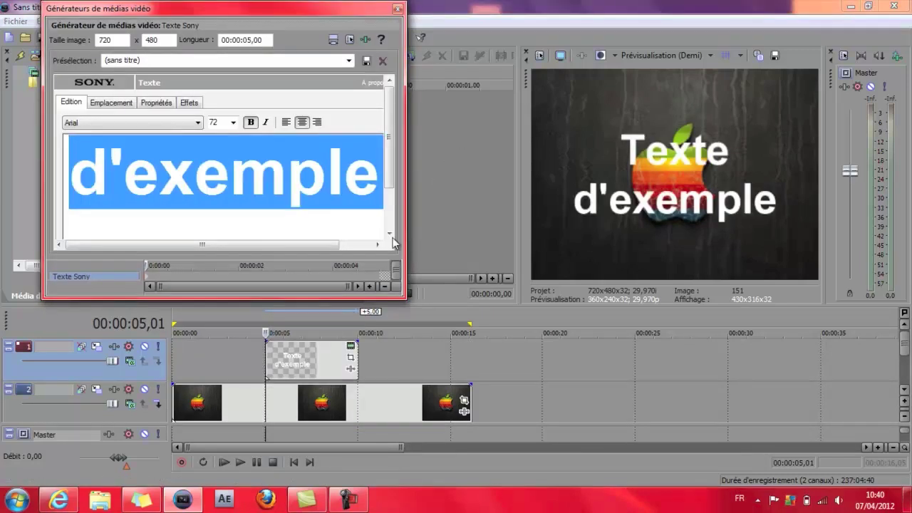
type("thechauv")
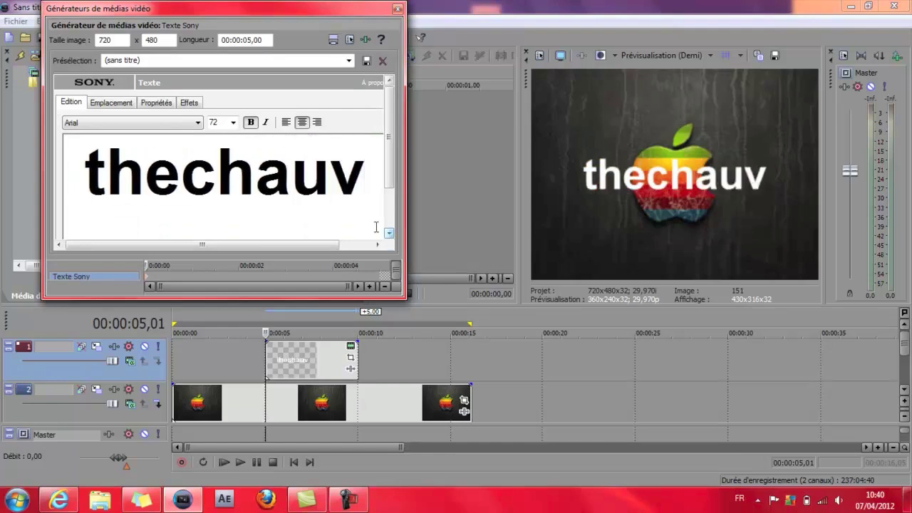
left_click(225, 122)
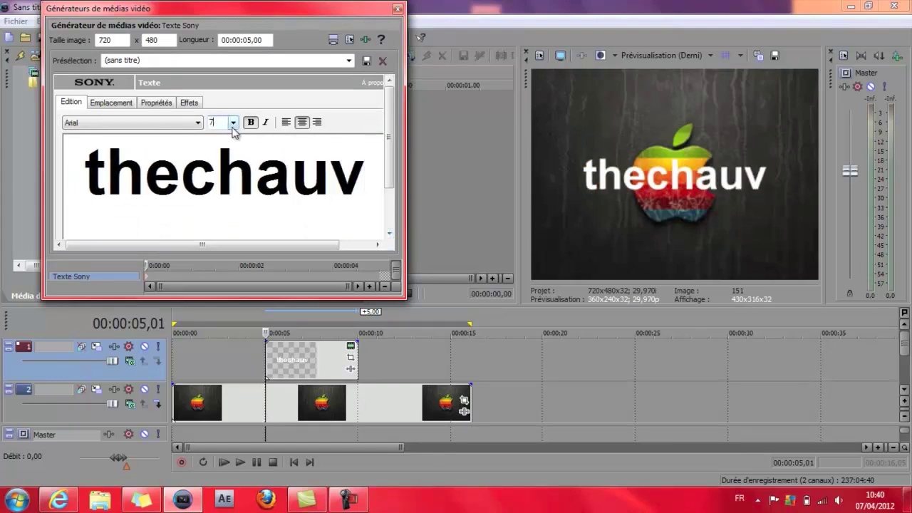
key("Return")
Stretch the text event over the full length of the image, and add short fade-ins and fade-outs to both events
left_click_drag(290, 353, 197, 353)
left_click_drag(261, 347, 456, 343)
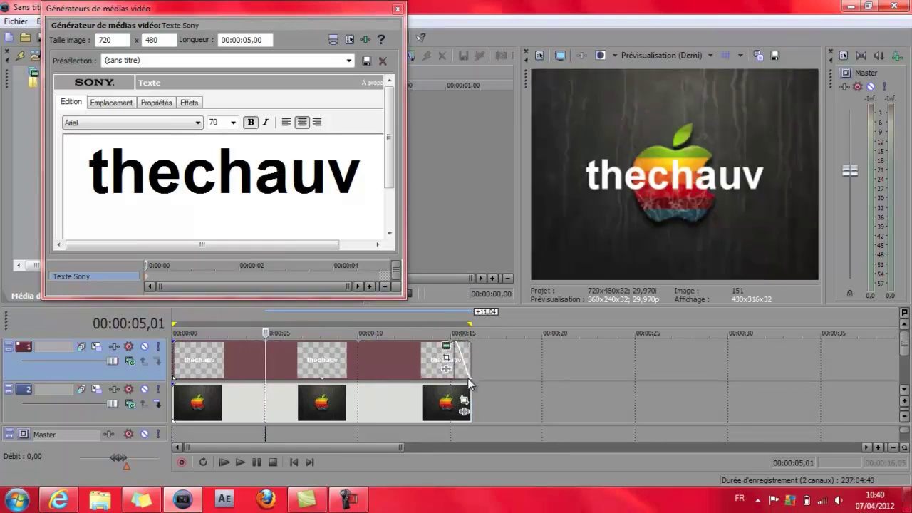
left_click_drag(469, 385, 453, 386)
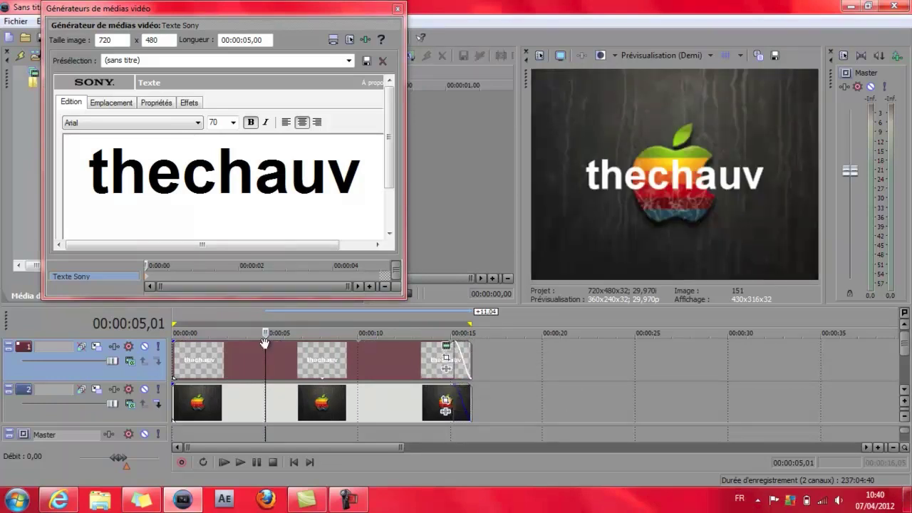
left_click_drag(172, 343, 186, 342)
left_click_drag(173, 385, 179, 385)
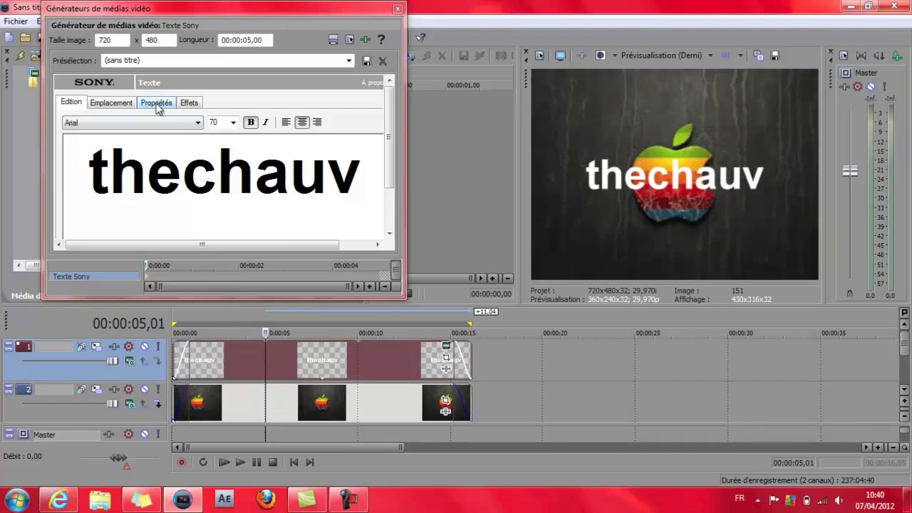
Change the text's font to Low Gun Screen
left_click(165, 123)
scroll(145, 220, "down", 1)
left_click_drag(198, 218, 203, 280)
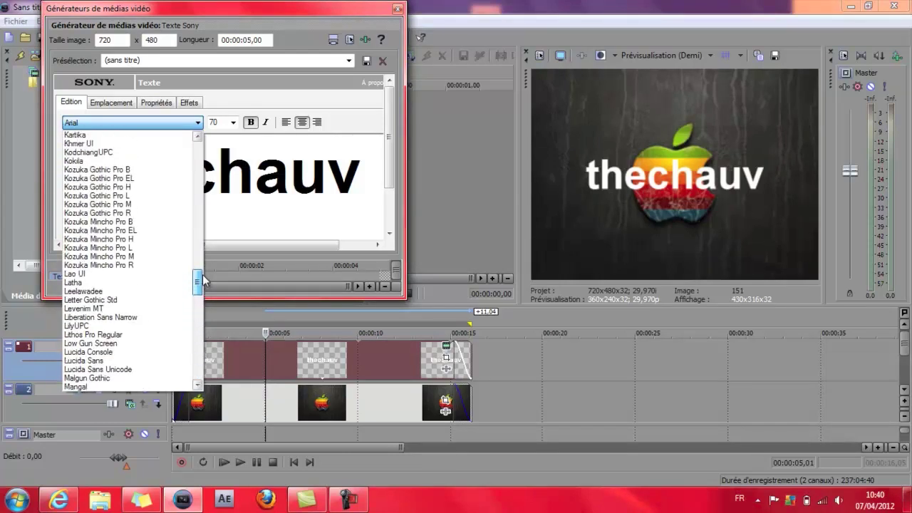
left_click(117, 346)
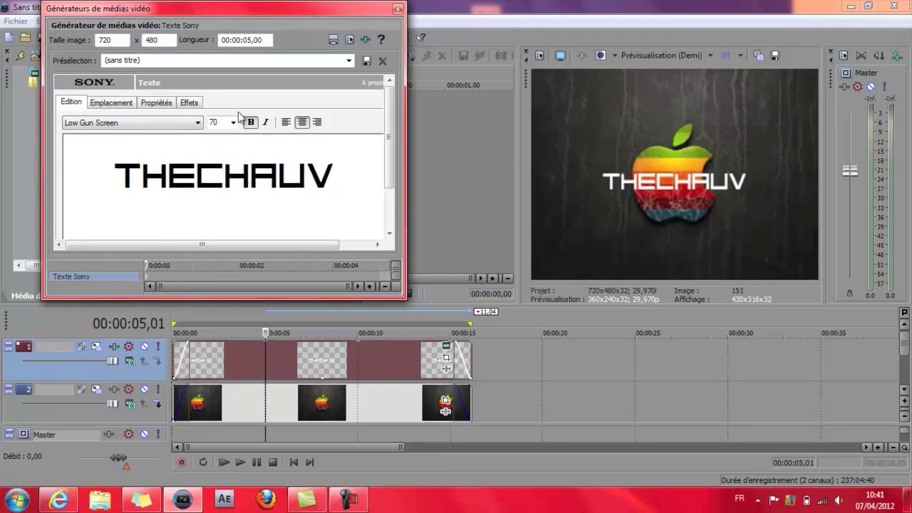
Set the text colour to bright green with RGB values 13, 255, 28
left_click(112, 102)
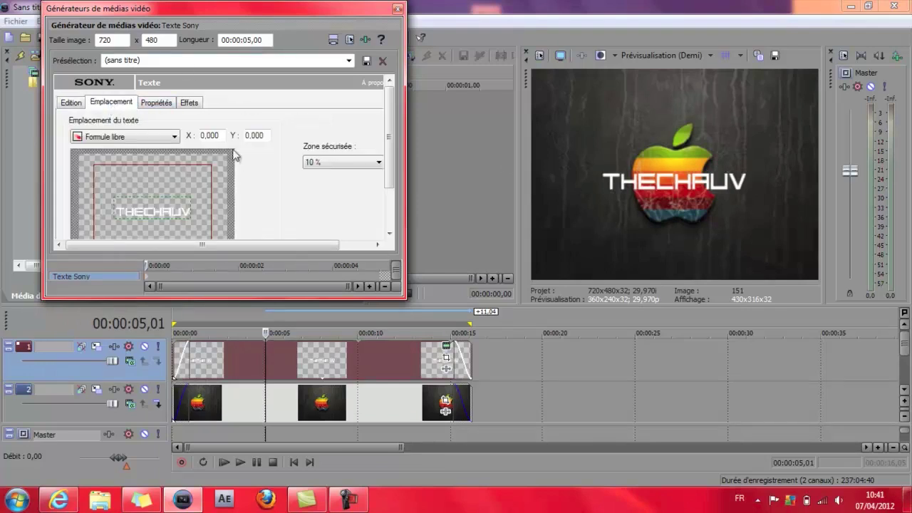
left_click(152, 104)
mouse_move(148, 183)
left_mouse_down()
mouse_move(127, 181)
mouse_move(142, 181)
left_mouse_up()
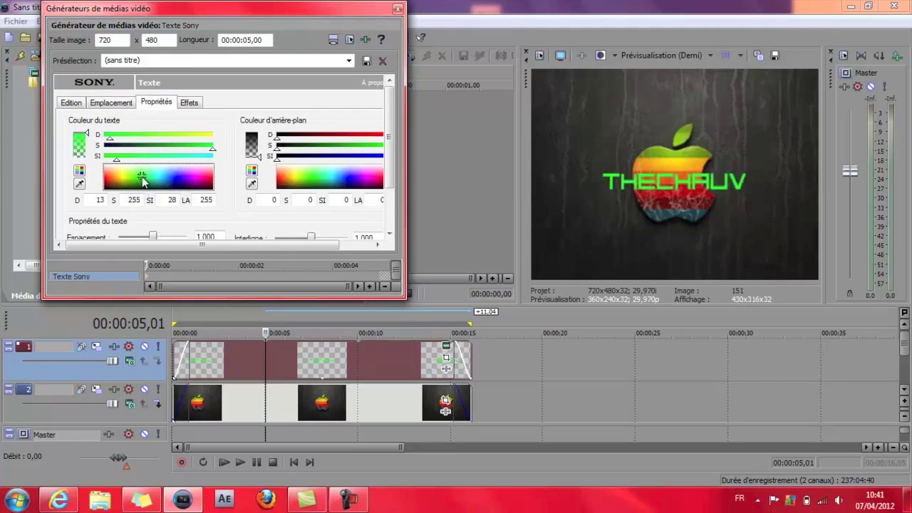
Set the text's letter spacing to 1.450 and its scaling to 0.725
left_click_drag(387, 118, 392, 178)
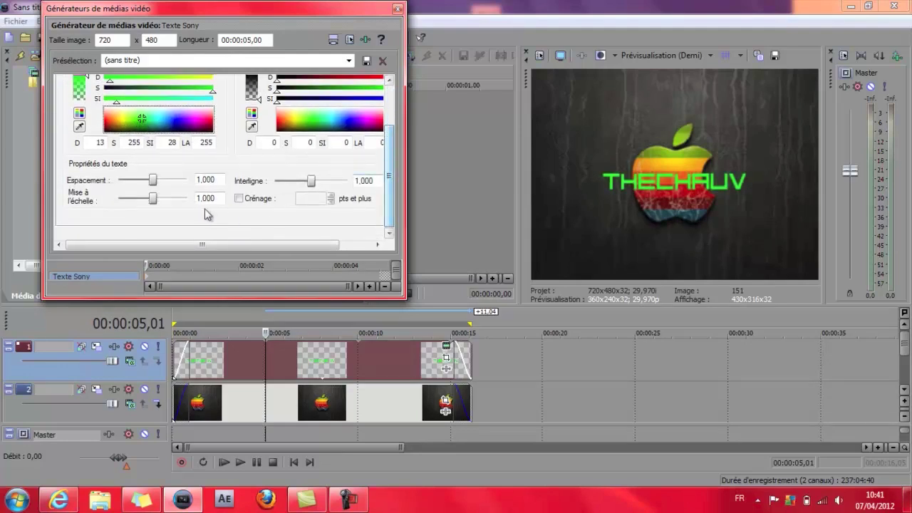
left_click_drag(155, 183, 140, 200)
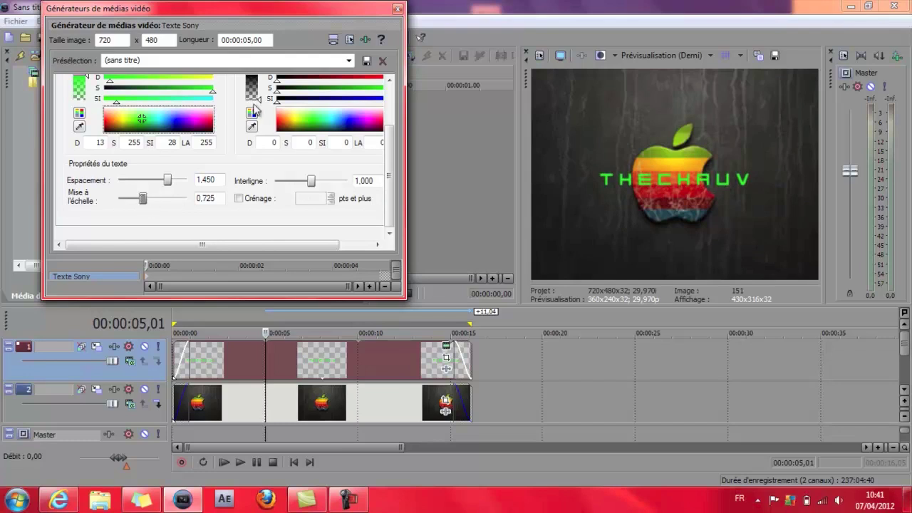
scroll(389, 154, "up", 3)
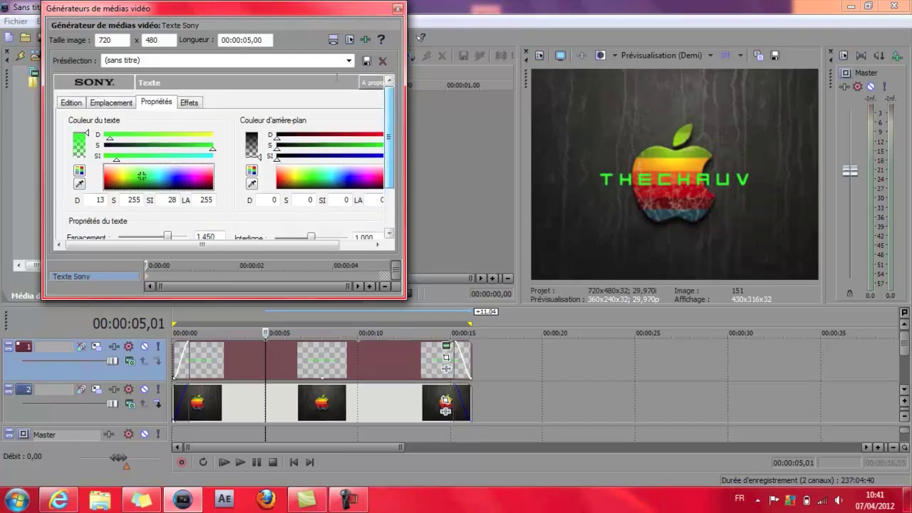
Draw outlines on the text with halo 0.354 and width 0.172, and set the letter spacing to 1.686
left_click(188, 102)
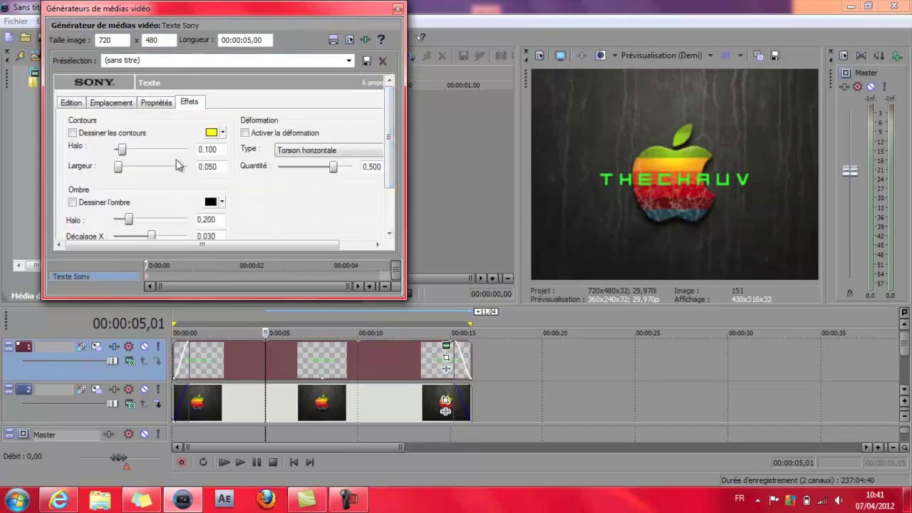
left_click(72, 133)
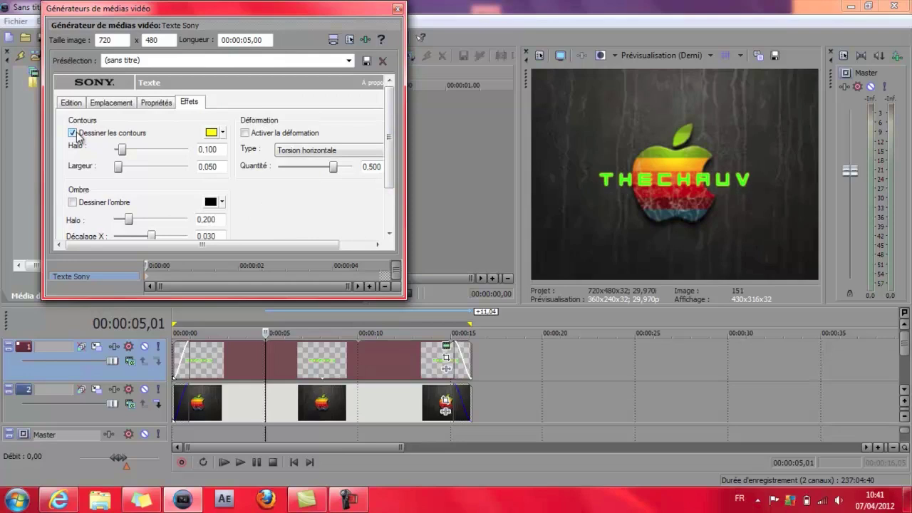
left_click(224, 135)
left_click(224, 136)
left_click_drag(123, 152, 130, 176)
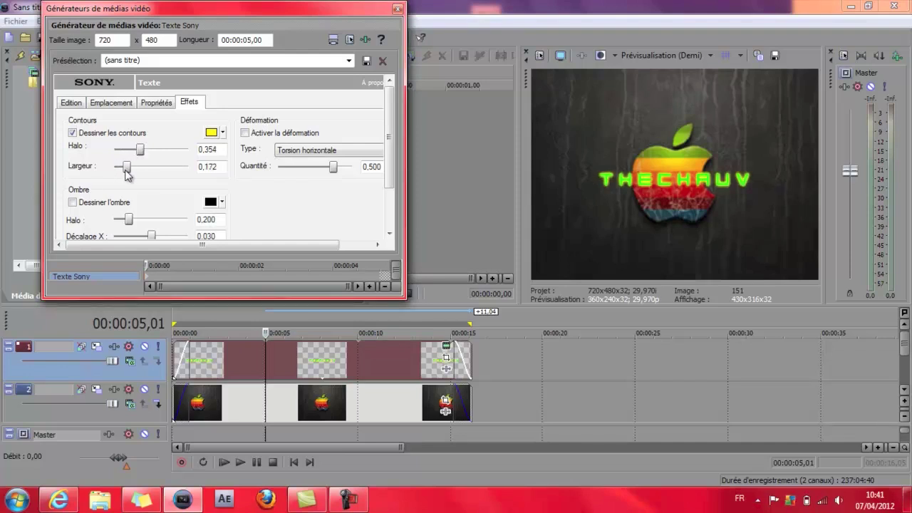
left_click(158, 103)
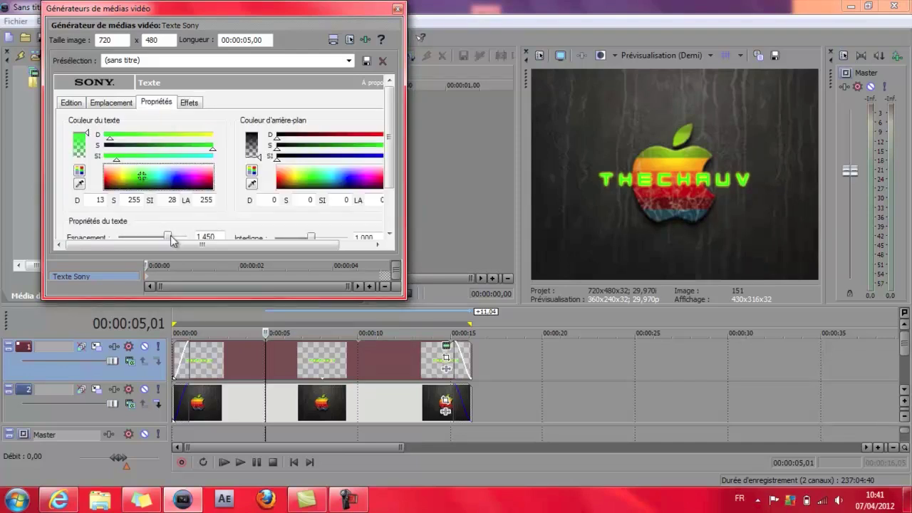
left_click_drag(172, 239, 179, 238)
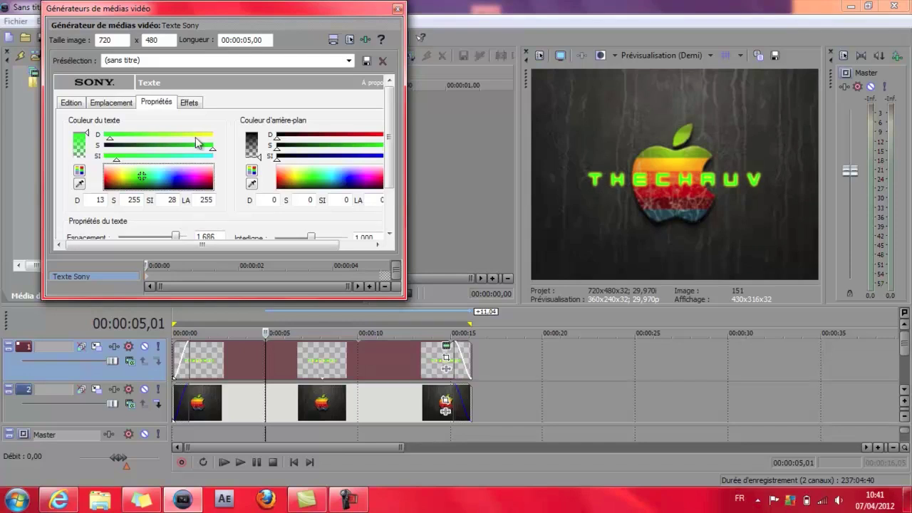
Enable the text's shadow with halo 1.000, X offset 0.490 and Y offset 0.381, and close the text generator
left_click(190, 103)
scroll(112, 141, "down", 2)
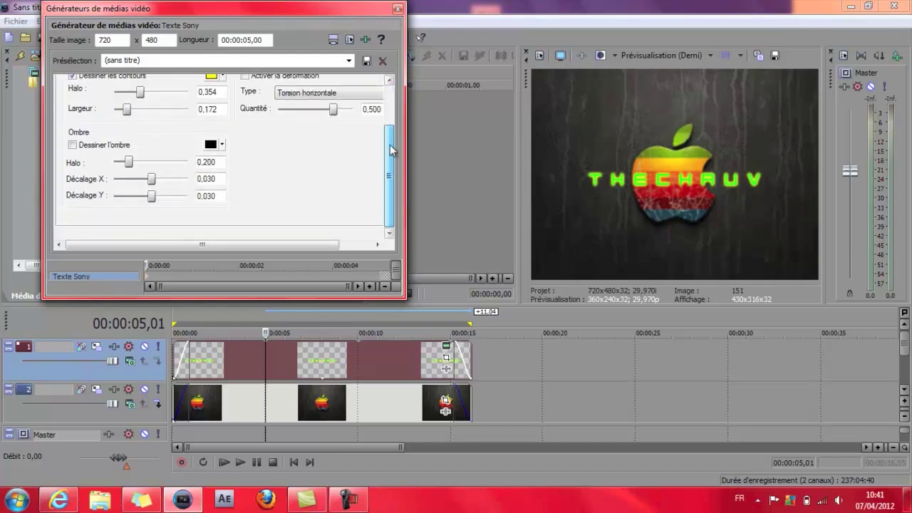
left_click(72, 144)
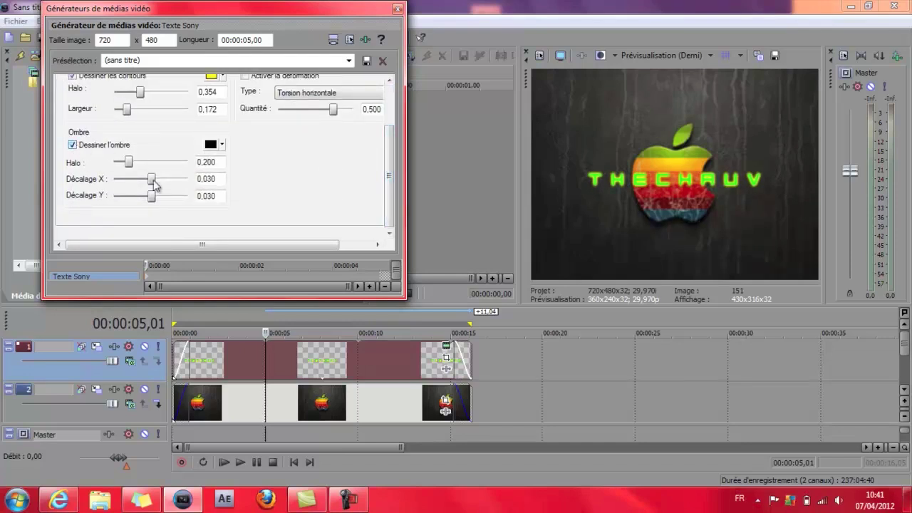
left_click_drag(127, 164, 171, 182)
left_click_drag(151, 196, 165, 201)
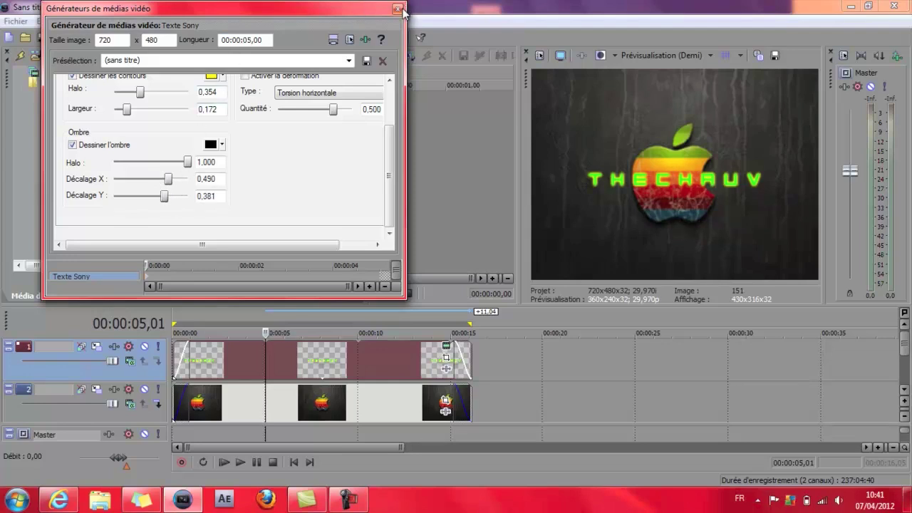
left_click(399, 10)
Preview the title over the image by playing the timeline from about 3 seconds
left_click_drag(267, 333, 235, 333)
key("space")
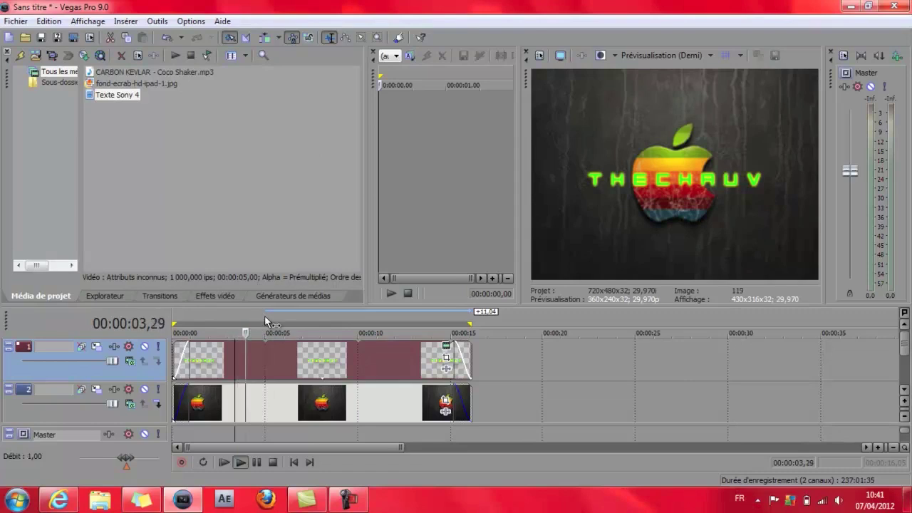
key("space")
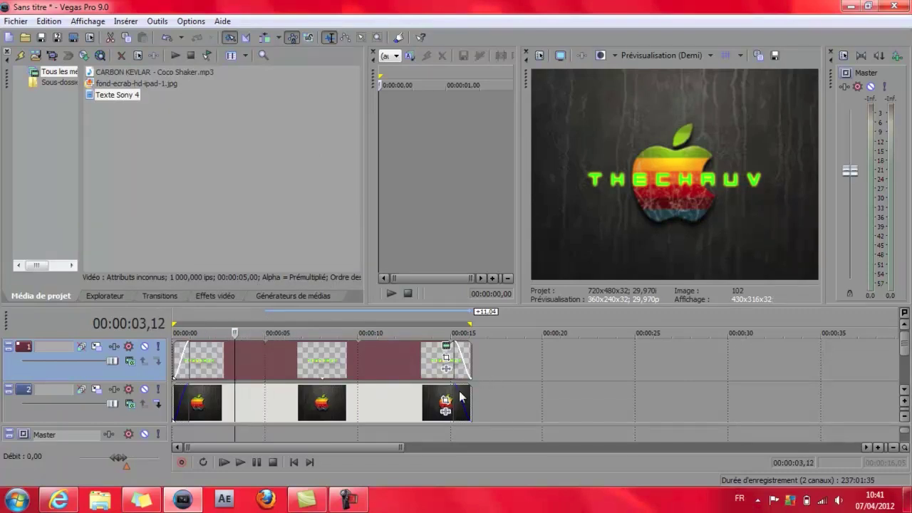
Add the Halo Sony effect to the title event on track 1
left_click(447, 369)
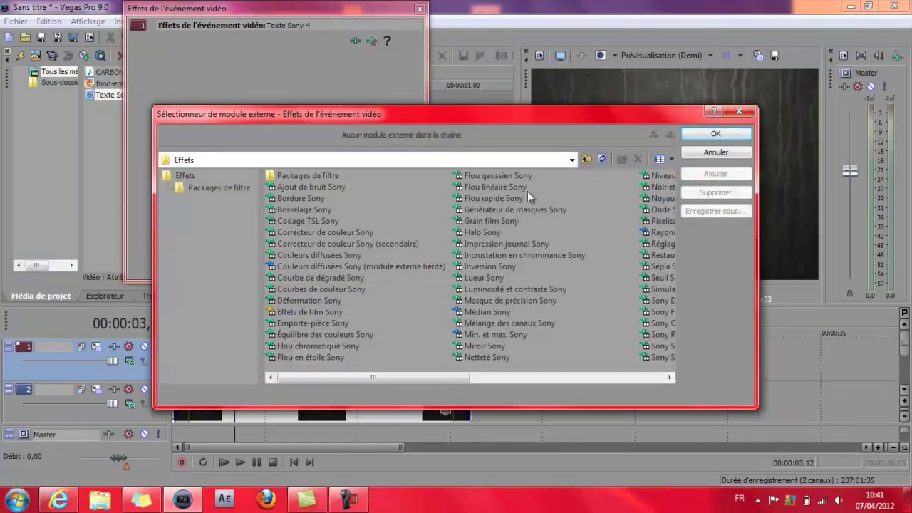
left_click(483, 232)
left_click(716, 174)
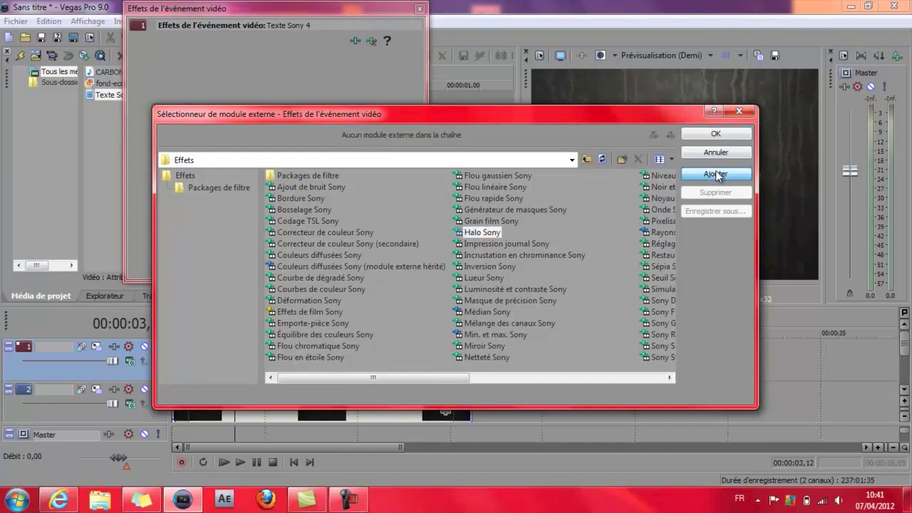
left_click(717, 134)
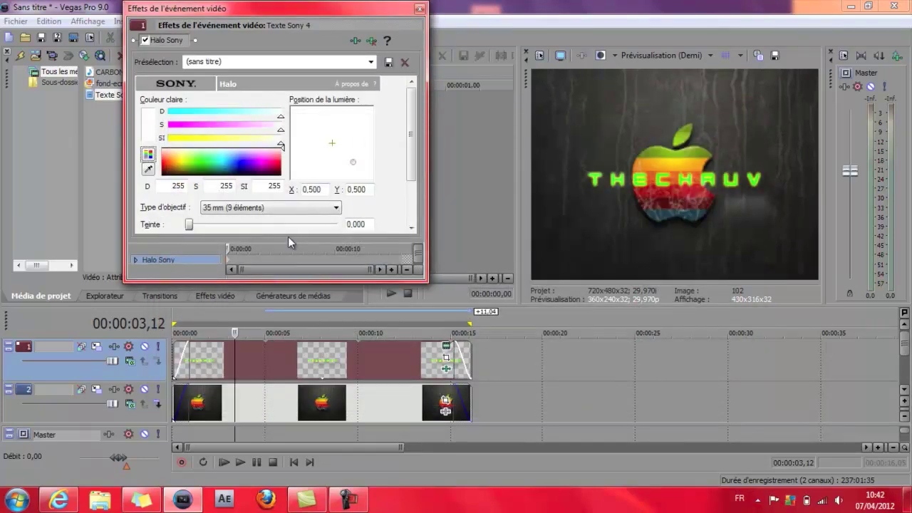
Keyframe the halo's light position from X -1.000, Y 0.018 at 00:00:00,29 to X 1.000, Y -0.105 at 00:00:14,25
left_click_drag(288, 239, 305, 218)
left_click_drag(353, 163, 283, 142)
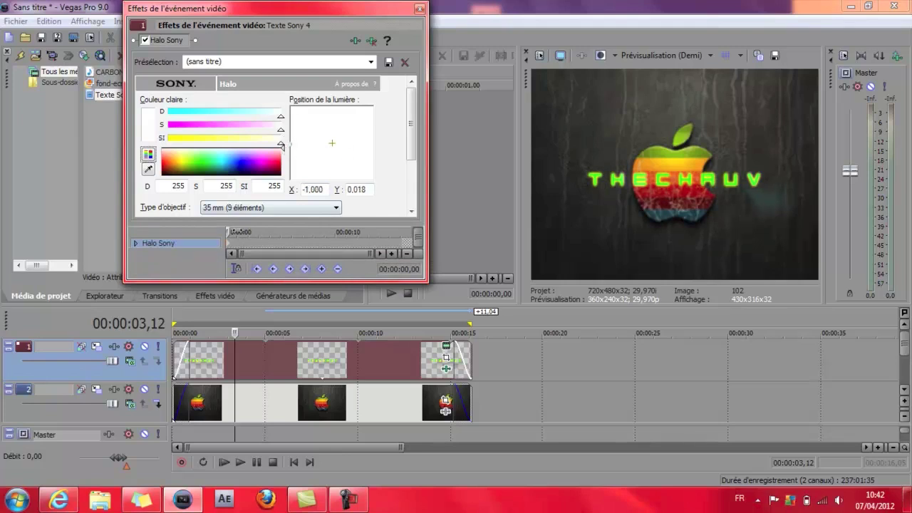
left_click_drag(228, 233, 238, 232)
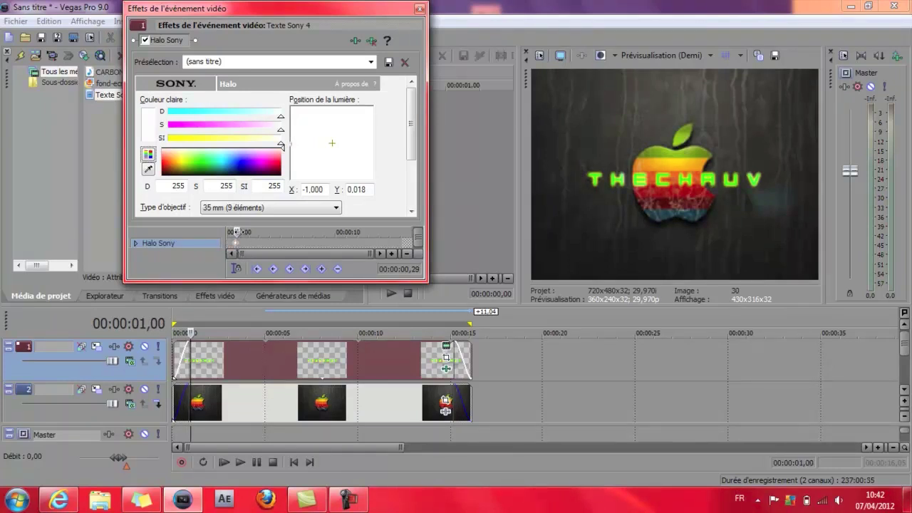
left_click_drag(237, 232, 387, 232)
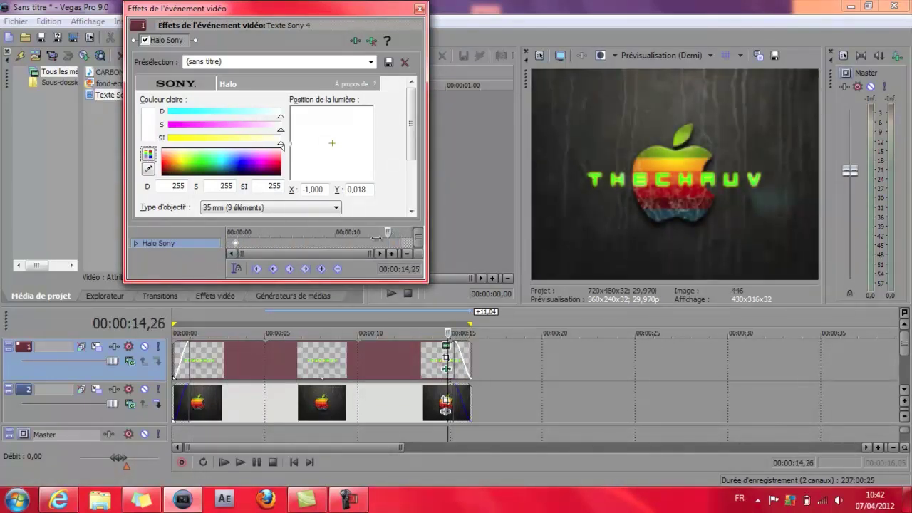
left_click_drag(288, 142, 376, 139)
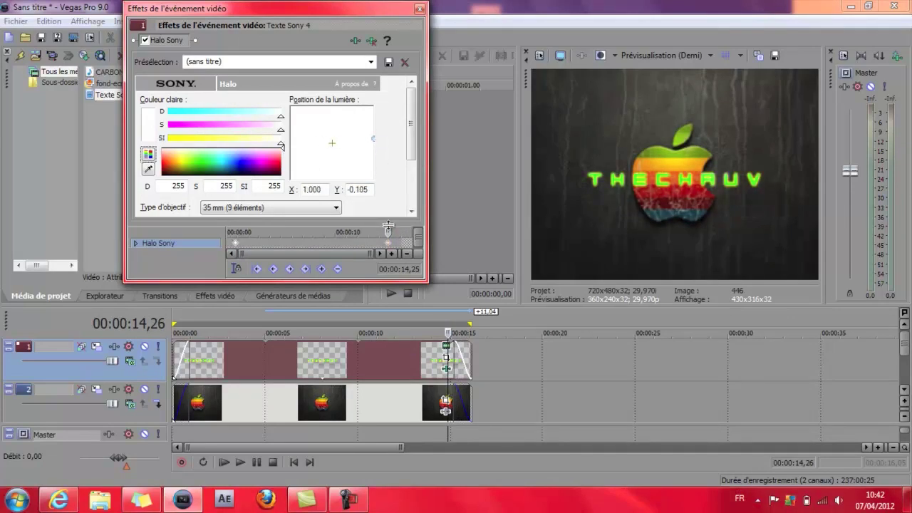
Set the title halo's lens type to 105 mm (23 éléments) at 00:00:06,22 and close the effect settings
left_click_drag(388, 232, 300, 231)
scroll(402, 133, "down", 3)
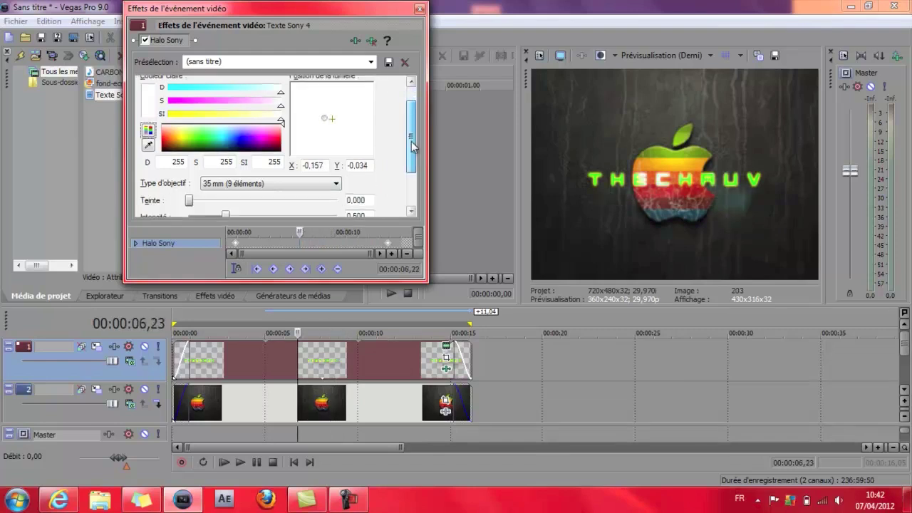
left_click(326, 124)
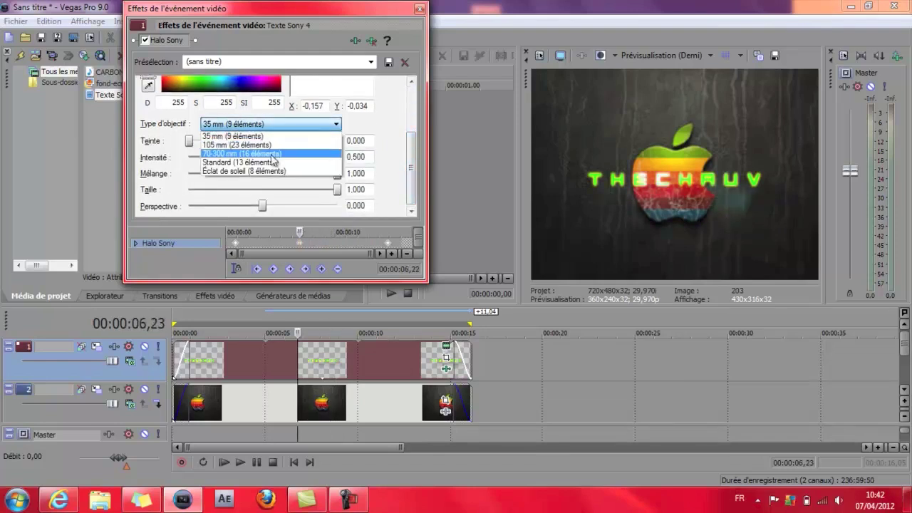
left_click(271, 154)
left_click(307, 125)
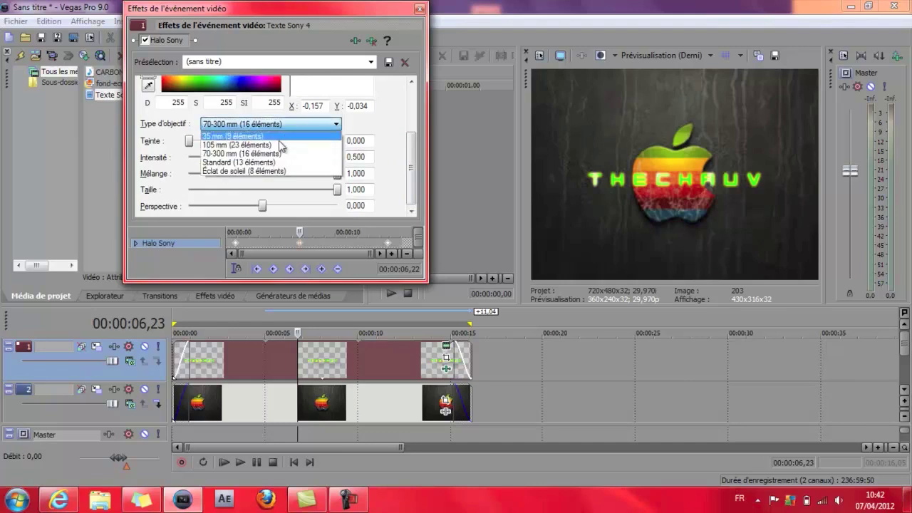
left_click(279, 146)
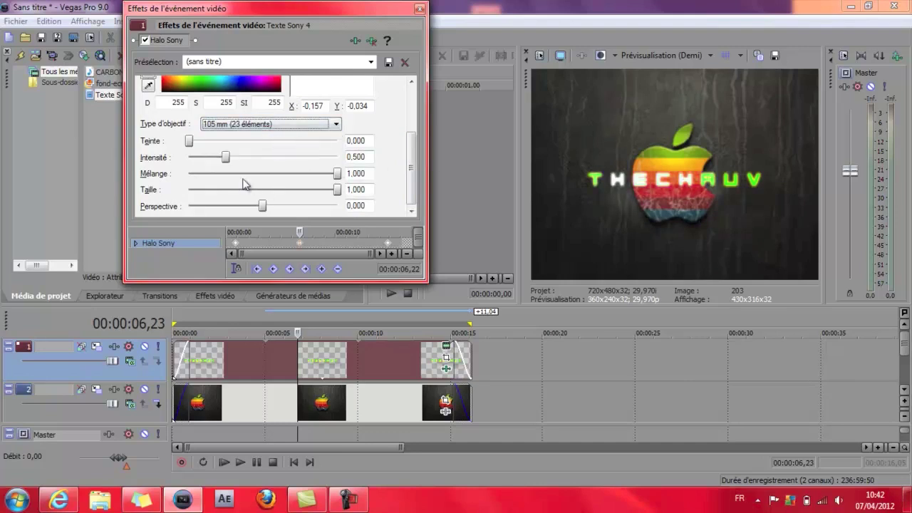
left_click_drag(303, 231, 225, 235)
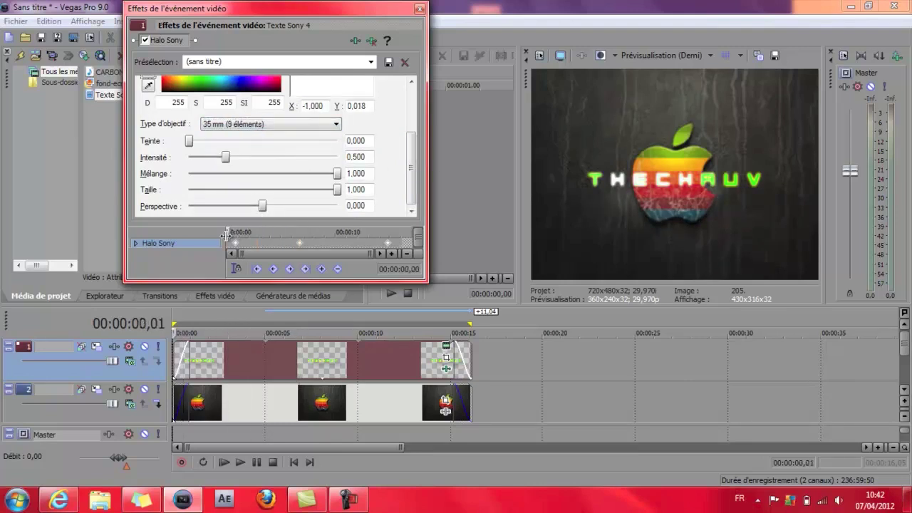
left_click(419, 9)
Preview the halo moving across the title by playing the timeline from about 3 seconds
left_click(186, 318)
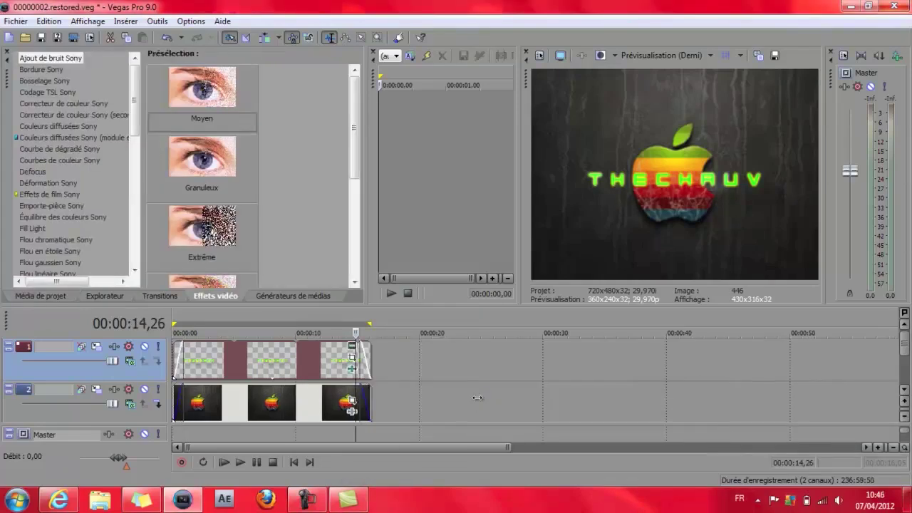
key("j")
key("k")
scroll(479, 398, "right", 2)
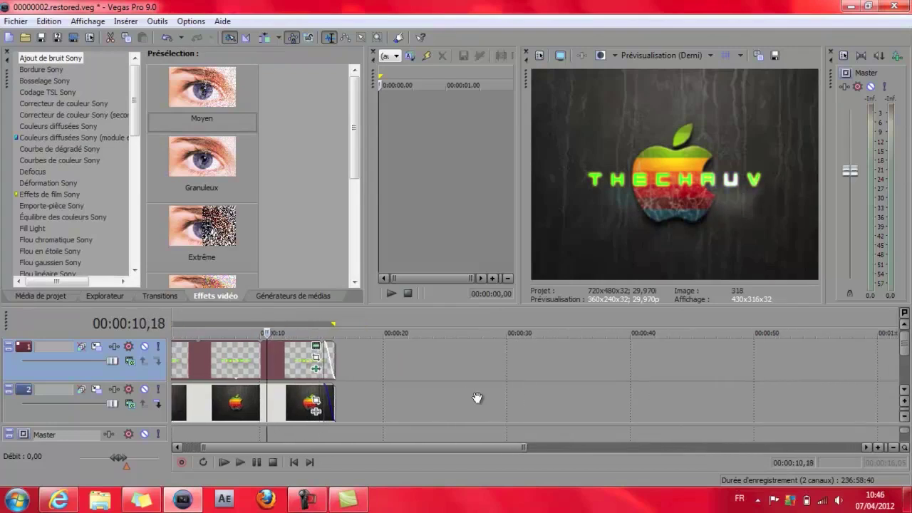
scroll(478, 399, "up", 5)
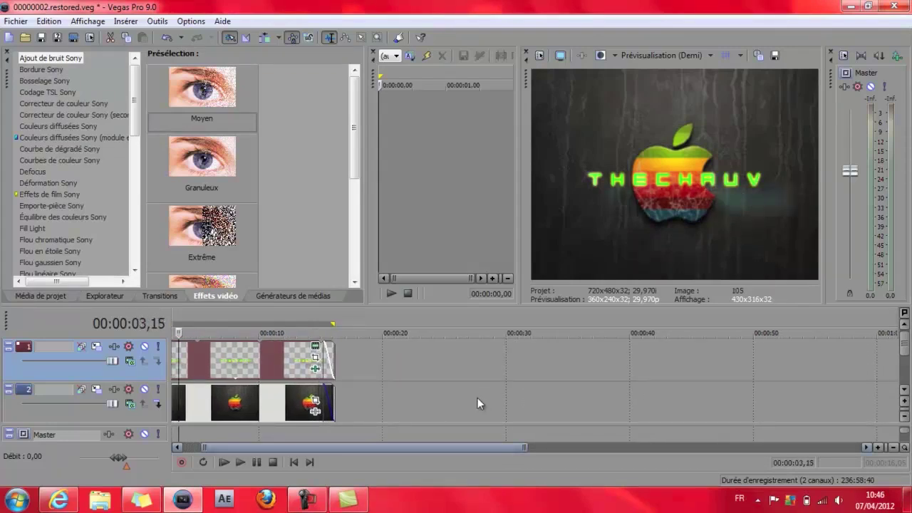
scroll(477, 404, "up", 2)
key("space")
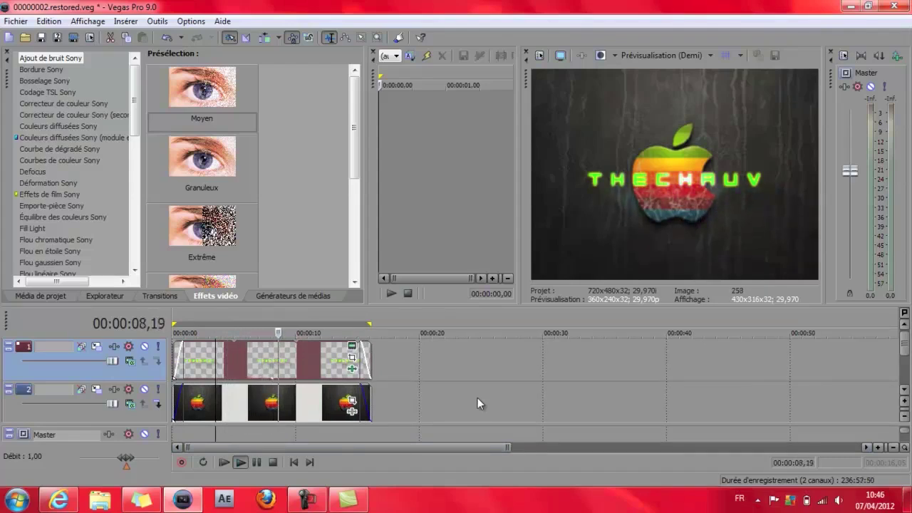
key("space")
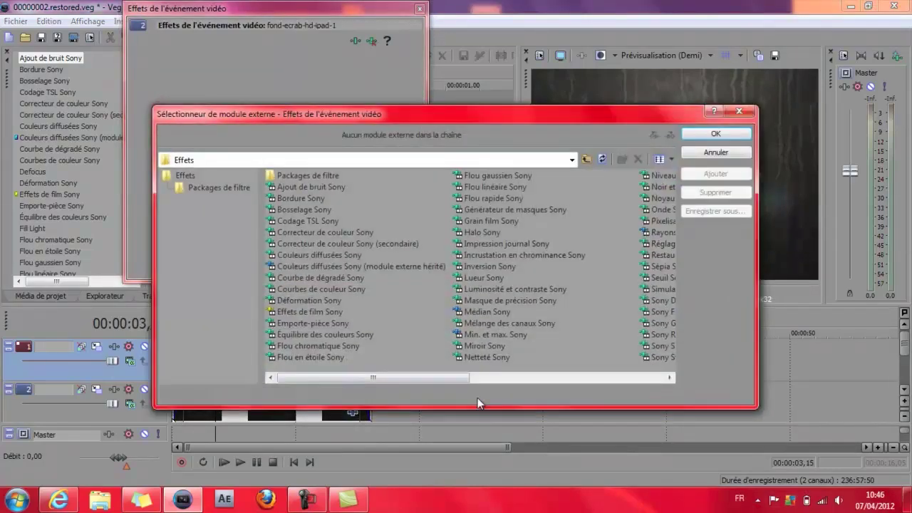
left_click(482, 232)
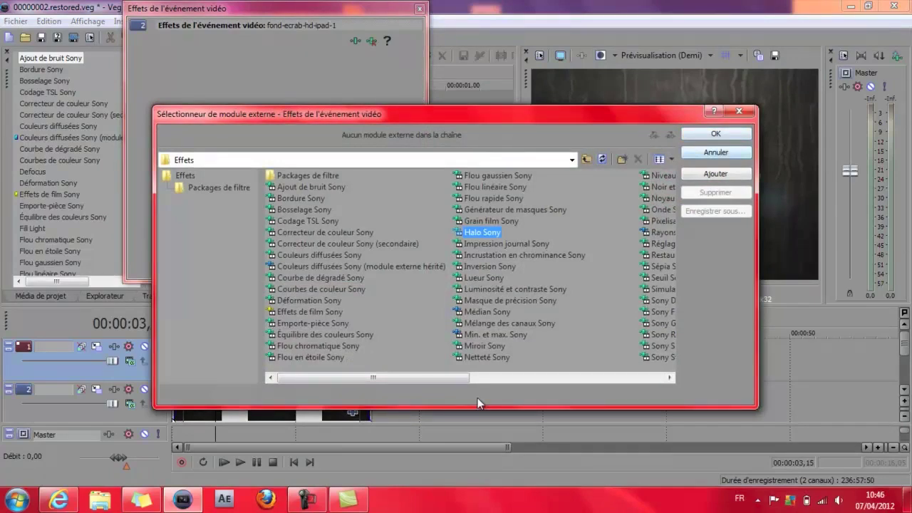
key("Return")
key("Return")
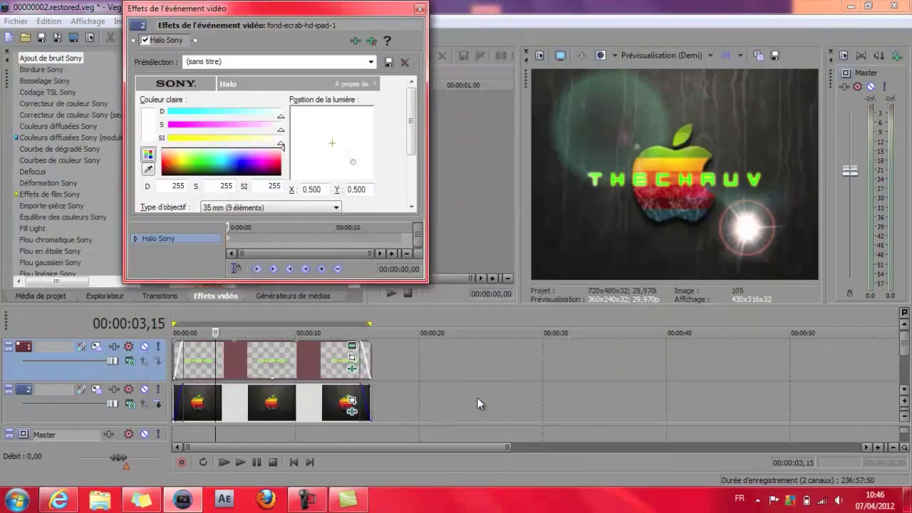
mouse_move(343, 147)
left_mouse_down()
mouse_move(316, 122)
mouse_move(296, 123)
left_mouse_up()
left_click_drag(411, 122, 411, 167)
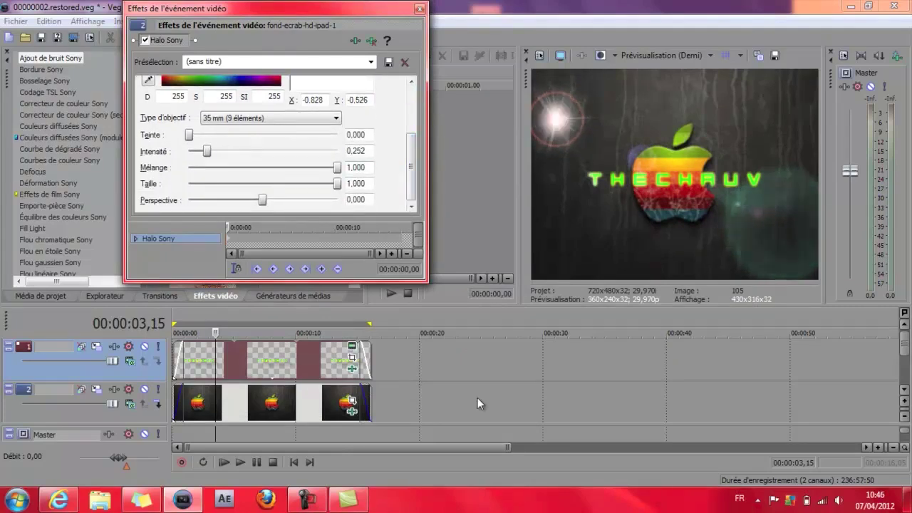
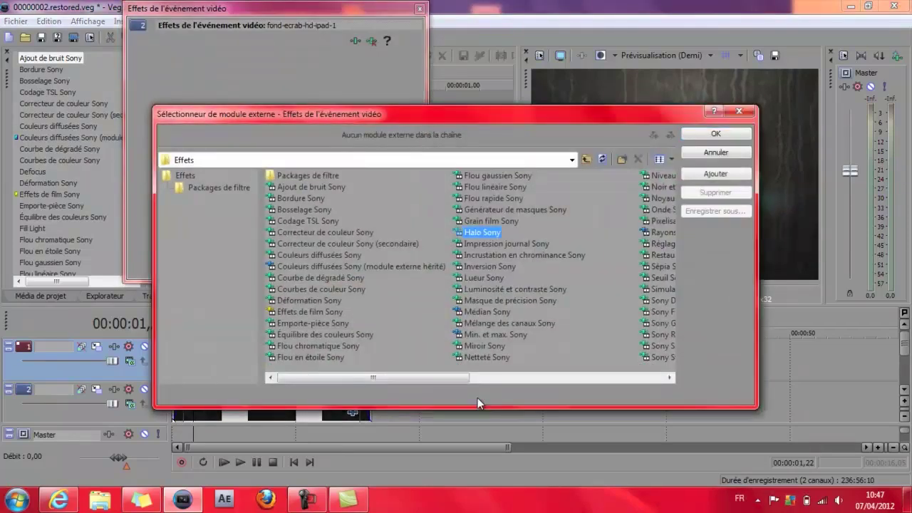
Add the Halo Sony effect to the background image event and place its light at X -0.906, Y -0.439
key("Return")
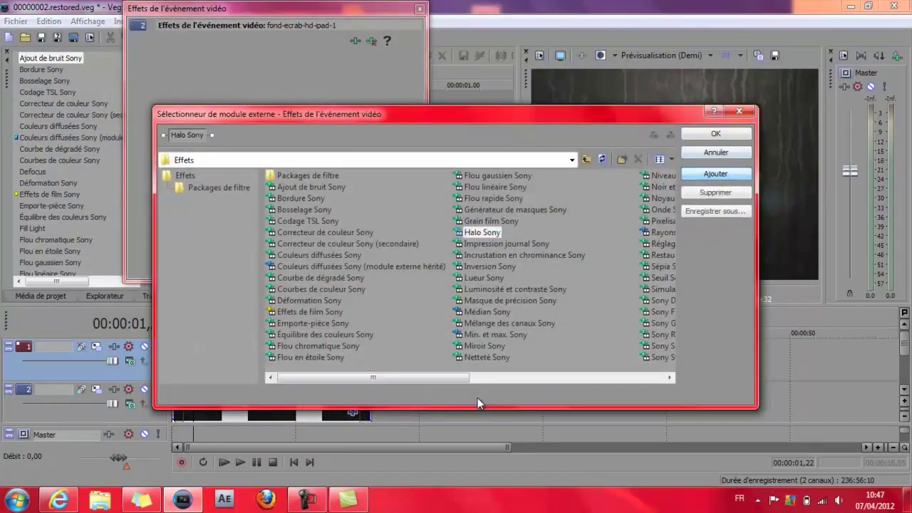
key("Return")
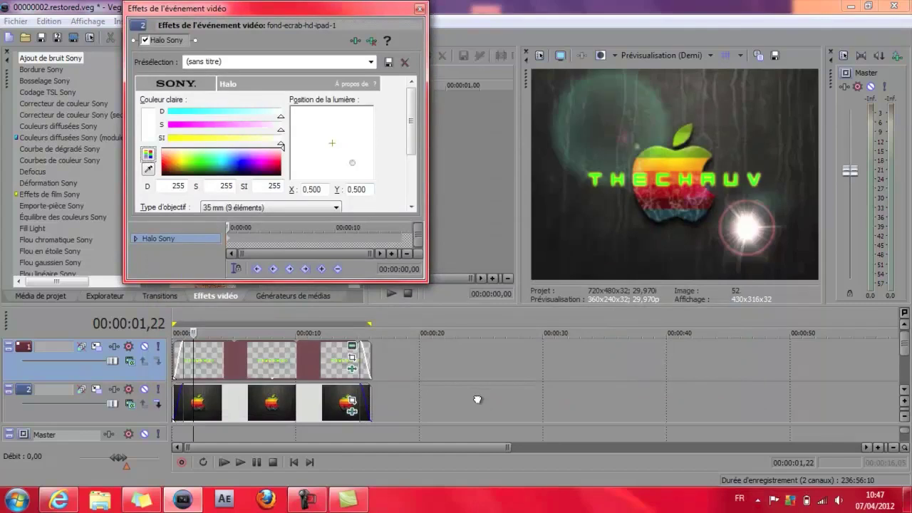
left_click_drag(351, 162, 292, 126)
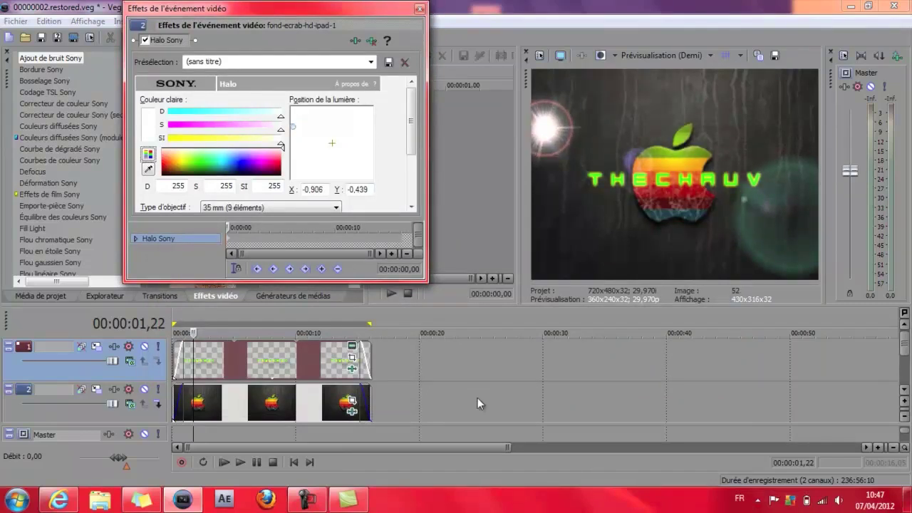
Set the background halo's intensity to 0.216 and its size to 0.824
scroll(478, 404, "down", 3)
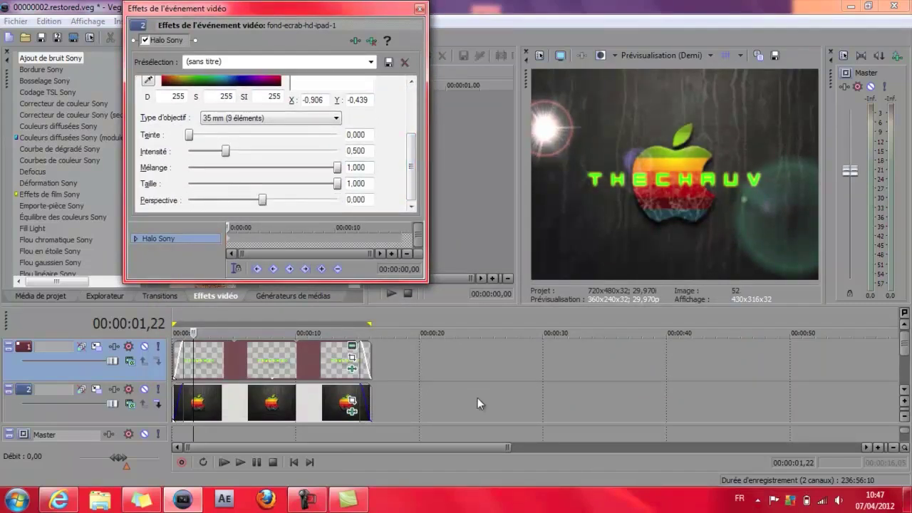
left_click_drag(226, 151, 205, 151)
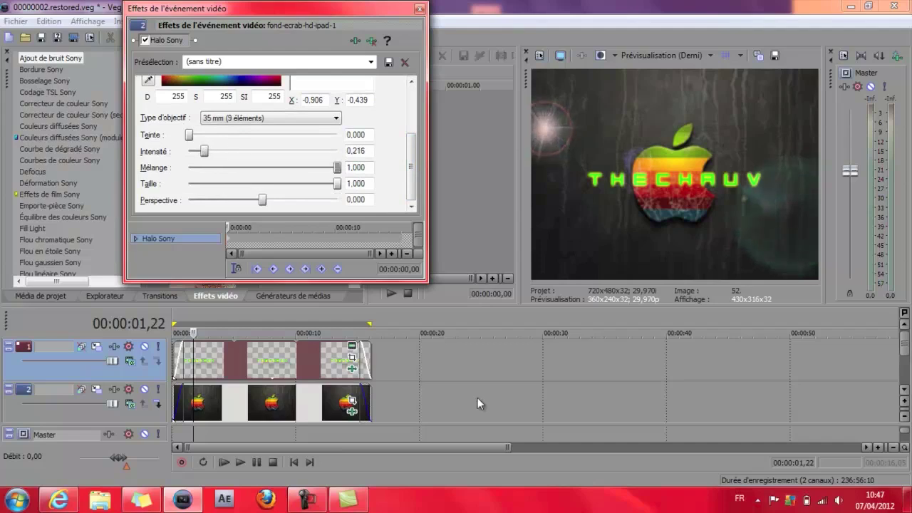
left_click_drag(337, 184, 310, 184)
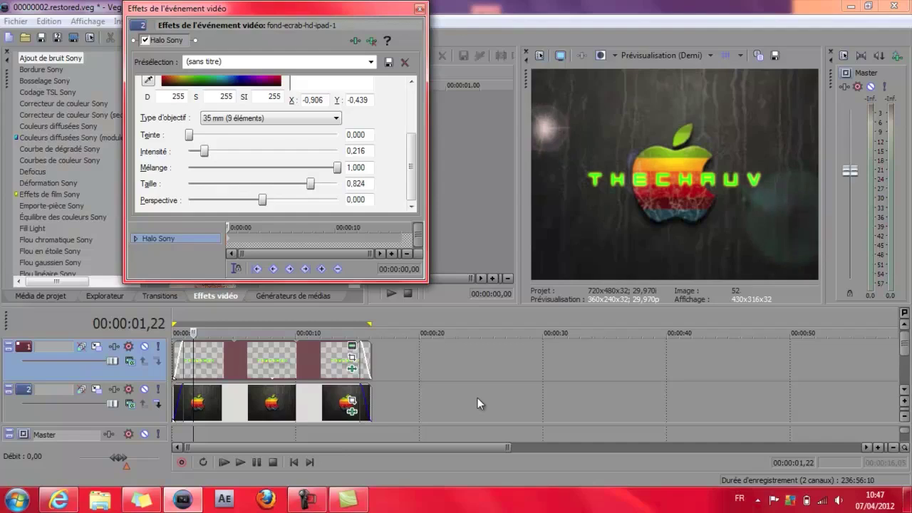
Keyframe the background halo's light from its start at 00:00:01,25 to X 1.000, Y -0.526 at 00:00:15,07, and close the effect settings
key("space")
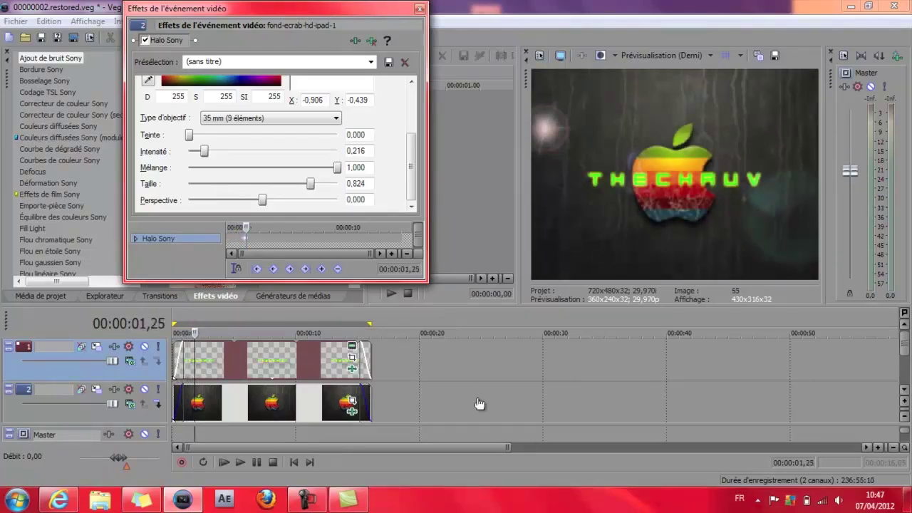
left_click_drag(411, 167, 411, 129)
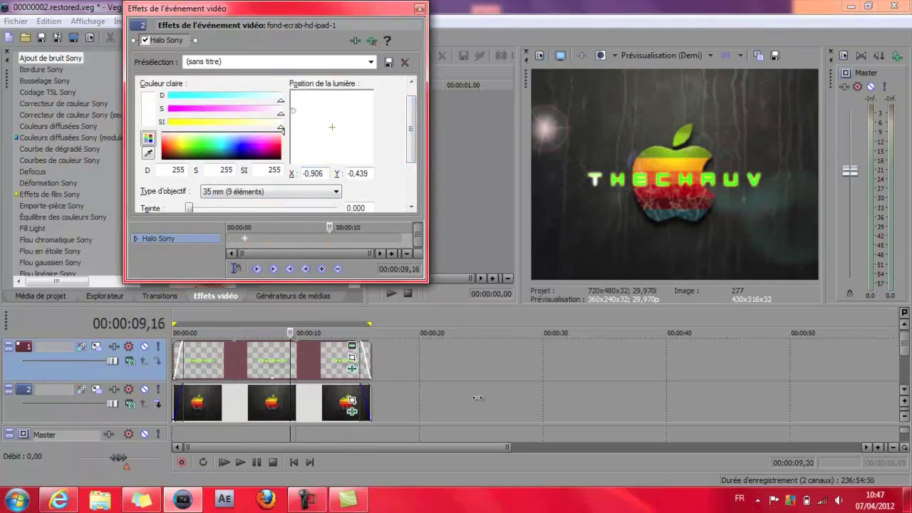
left_click_drag(394, 228, 391, 227)
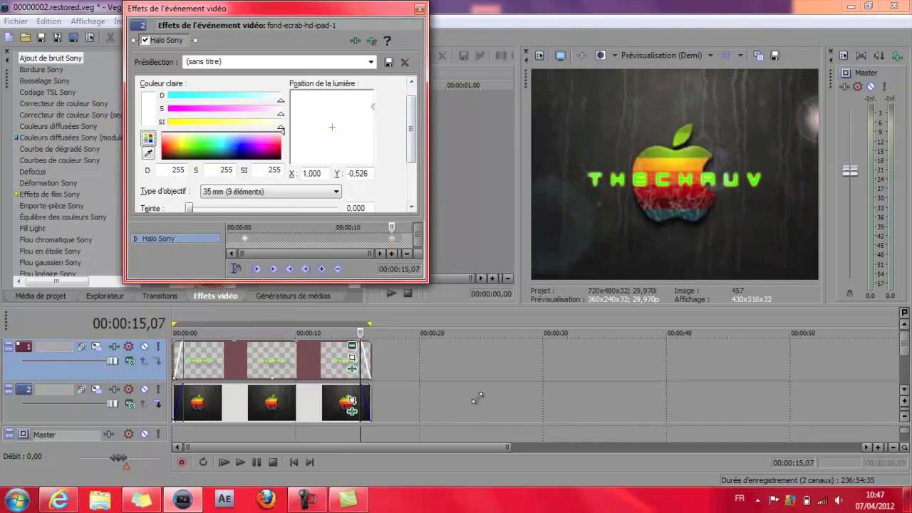
left_click(420, 9)
Preview both halo animations by playing the timeline
key("space")
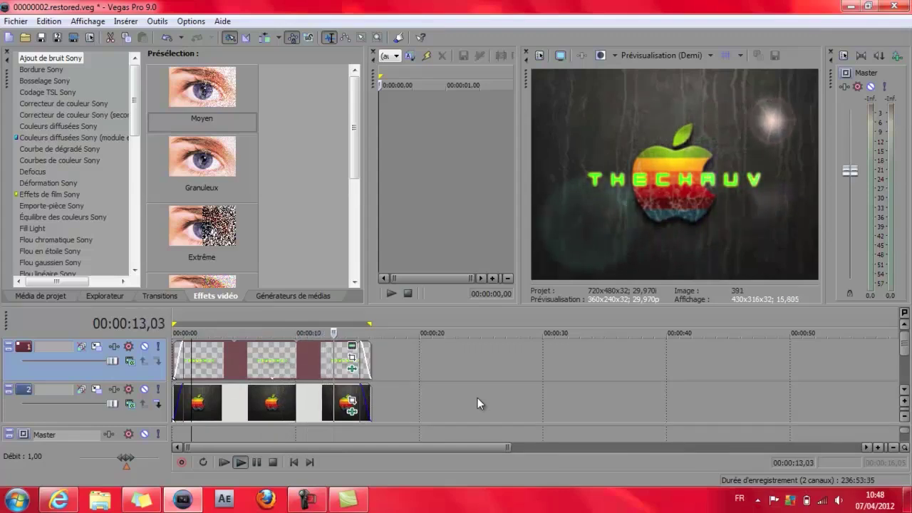
key("space")
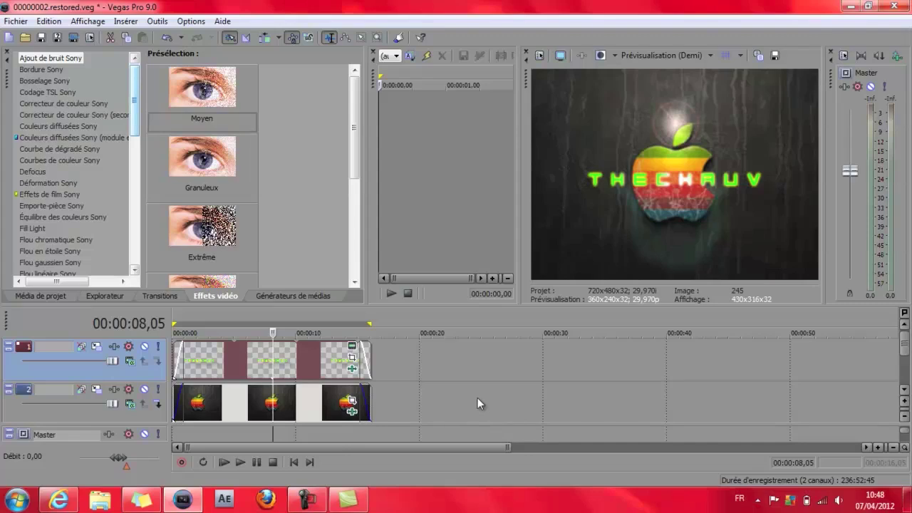
Browse the video effects and examine the Bosselage Sony presets
scroll(478, 403, "down", 2)
scroll(478, 403, "up", 2)
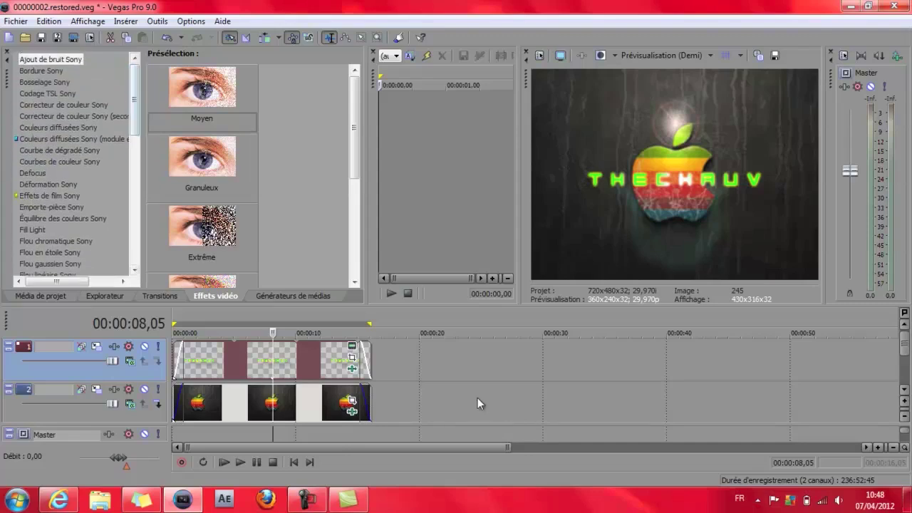
key("Down")
key("Down")
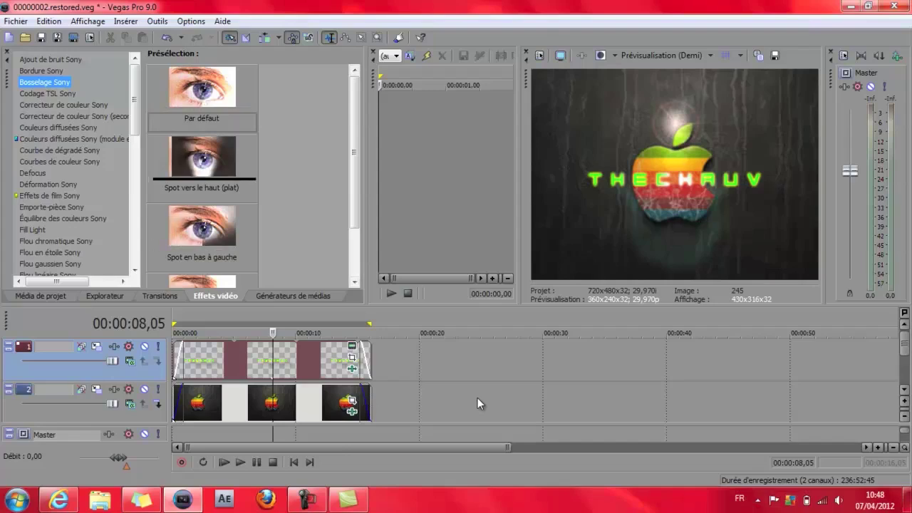
scroll(478, 403, "down", 2)
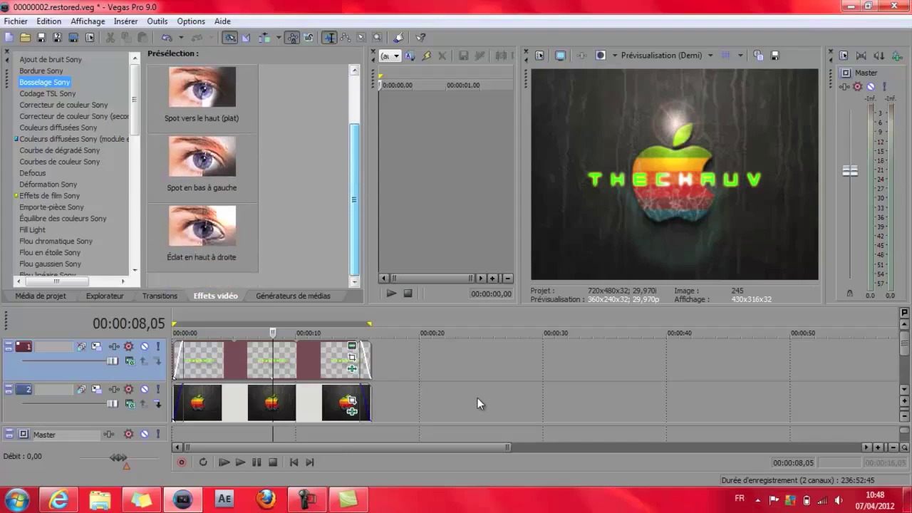
Apply the Bosselage Sony preset "Spot vers le haut (plat)" to the background image and set its light type to Directionnel
scroll(477, 404, "up", 1)
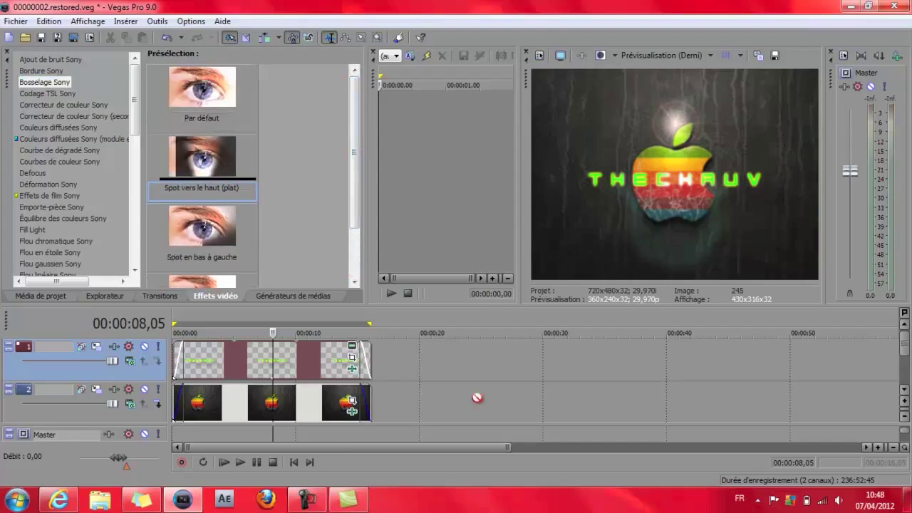
left_click_drag(201, 158, 314, 403)
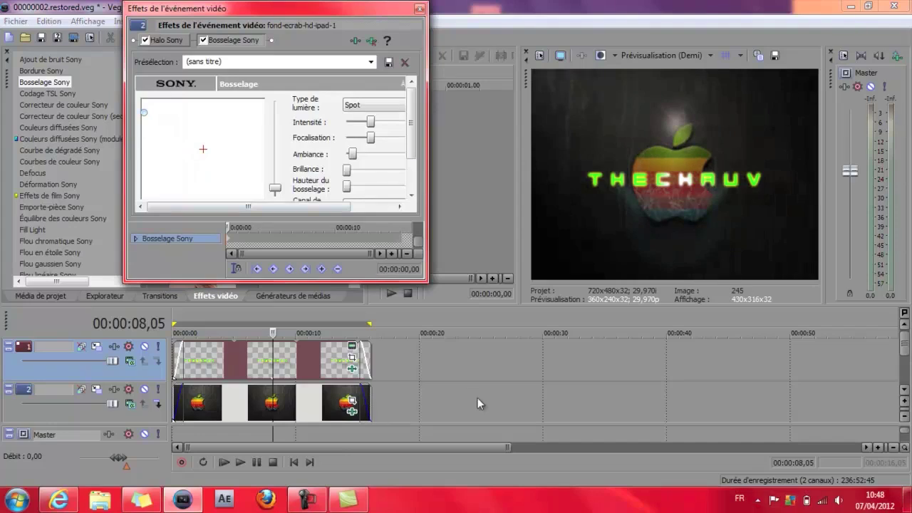
left_click(374, 105)
left_click(367, 115)
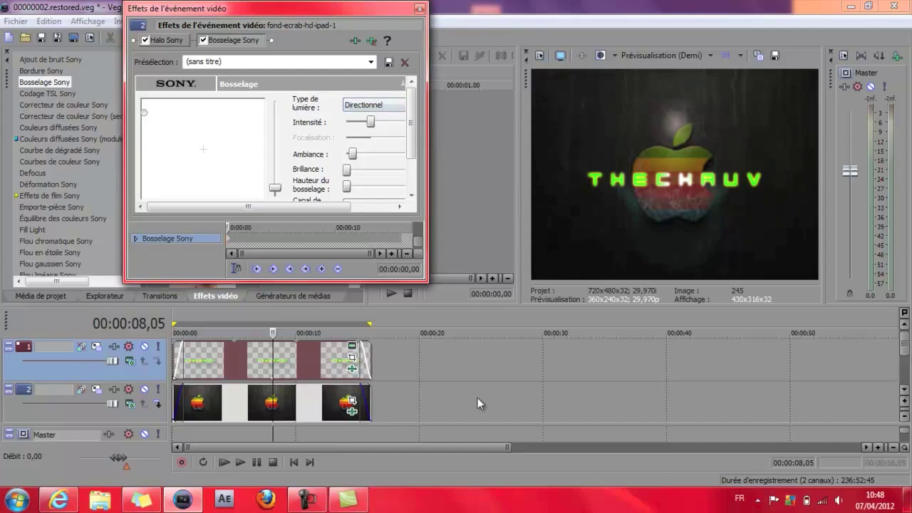
Keyframe the embossing light's position across the background image up to 00:00:16,03, close the effect settings and preview the timeline
key("shift+space")
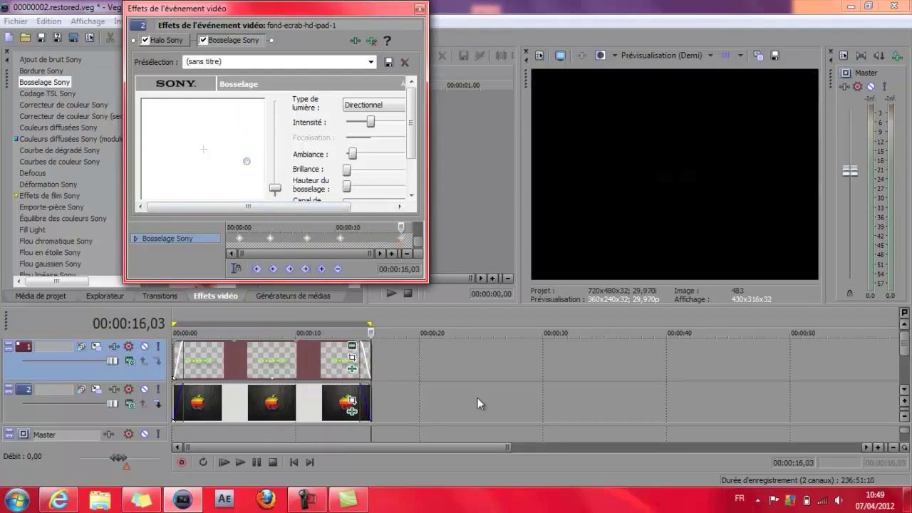
key("Escape")
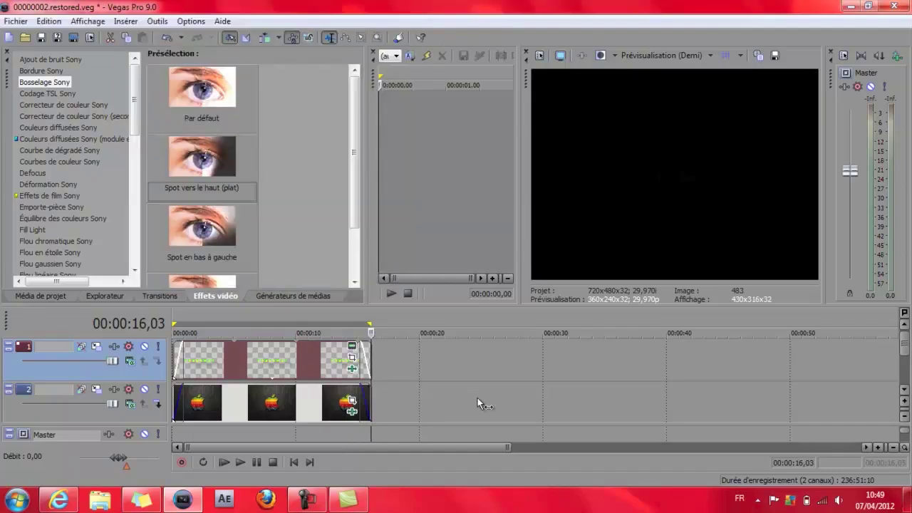
key("space")
key("Return")
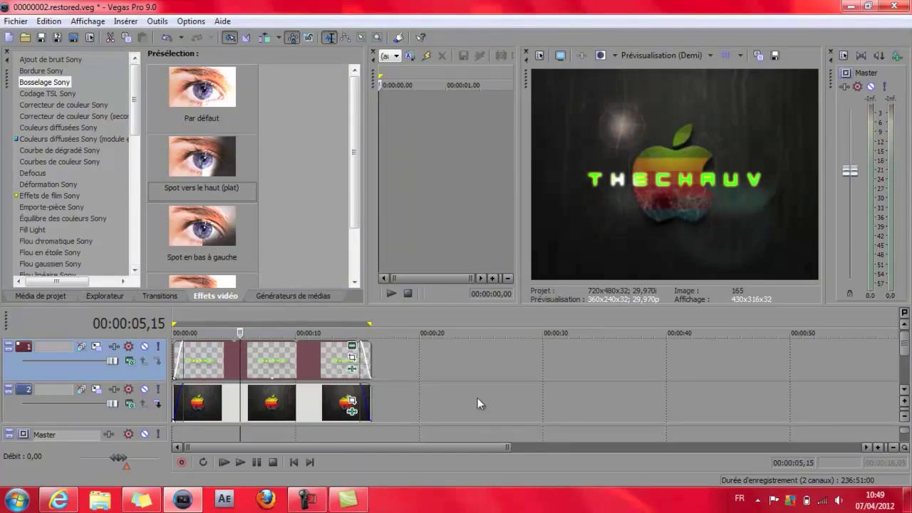
Apply the Inversion Sony preset "Inversion à 100 %" to the title event
scroll(74, 164, "down", 4)
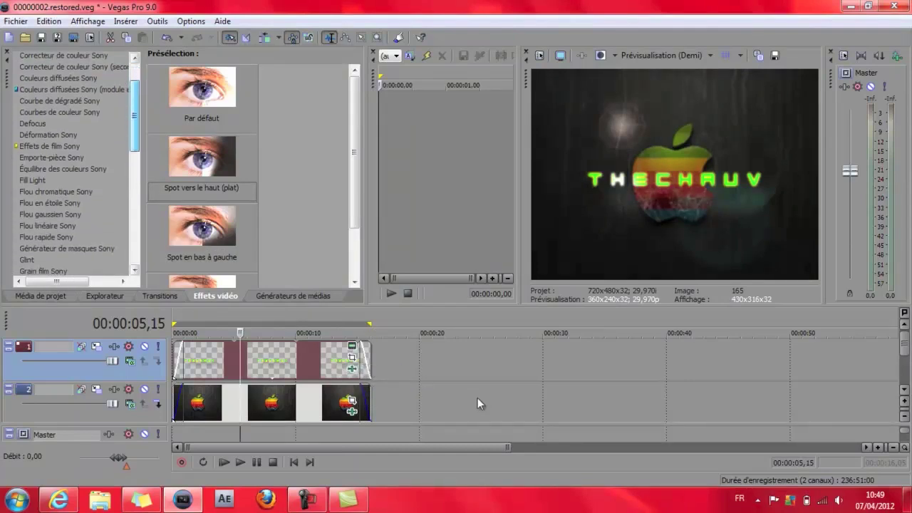
scroll(477, 403, "down", 2)
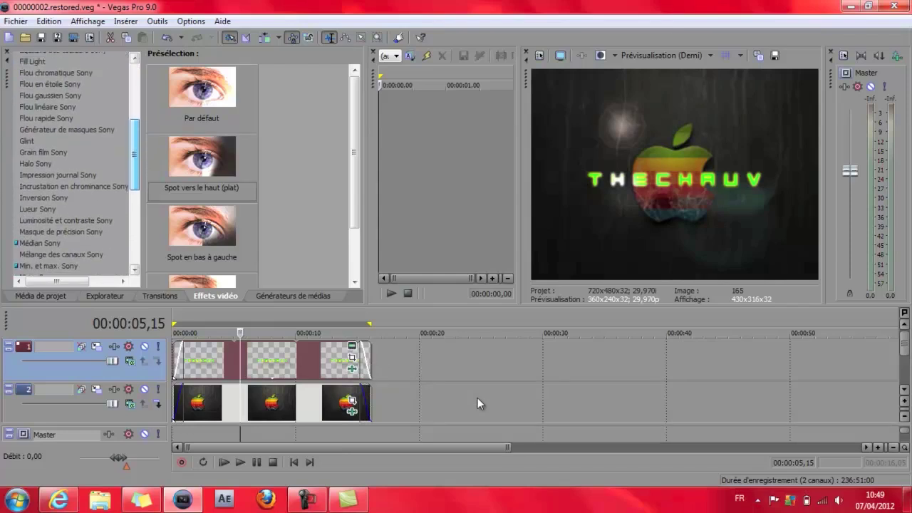
left_click(44, 159)
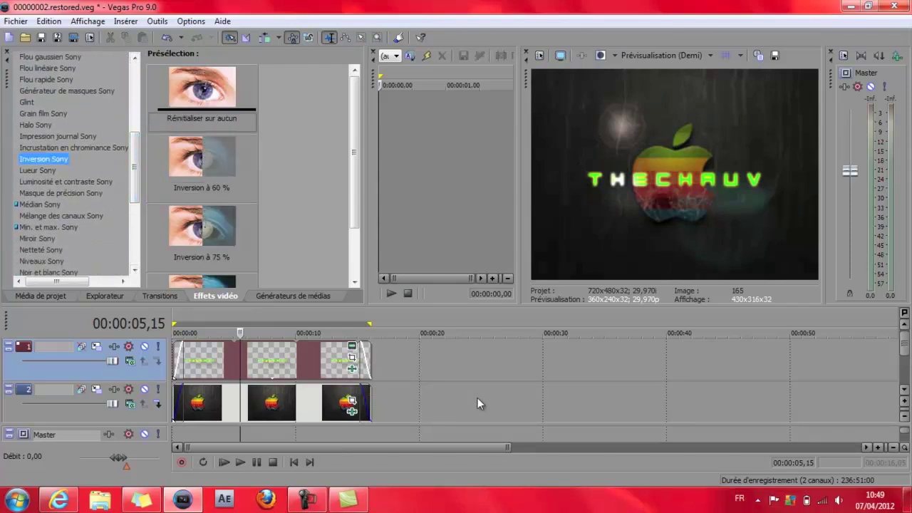
left_click_drag(354, 146, 354, 196)
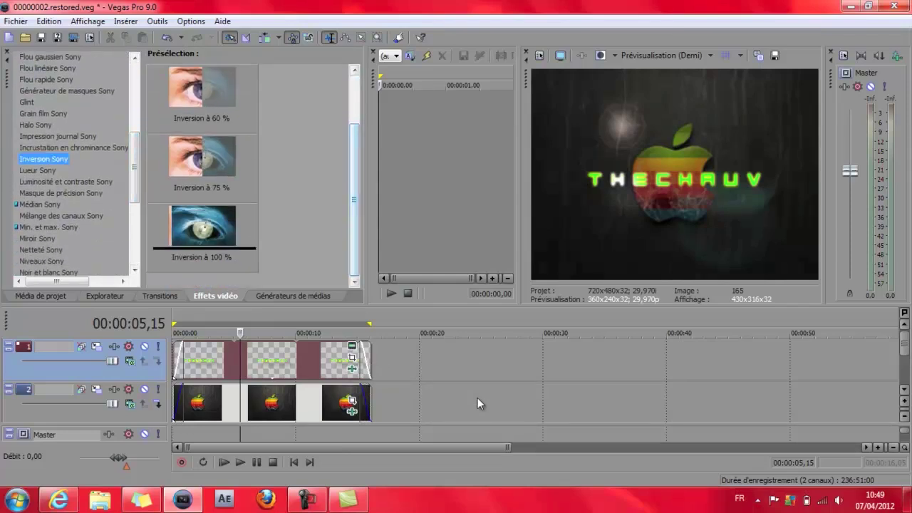
mouse_move(201, 232)
left_mouse_down()
mouse_move(242, 356)
mouse_move(271, 403)
left_mouse_up()
key("Return")
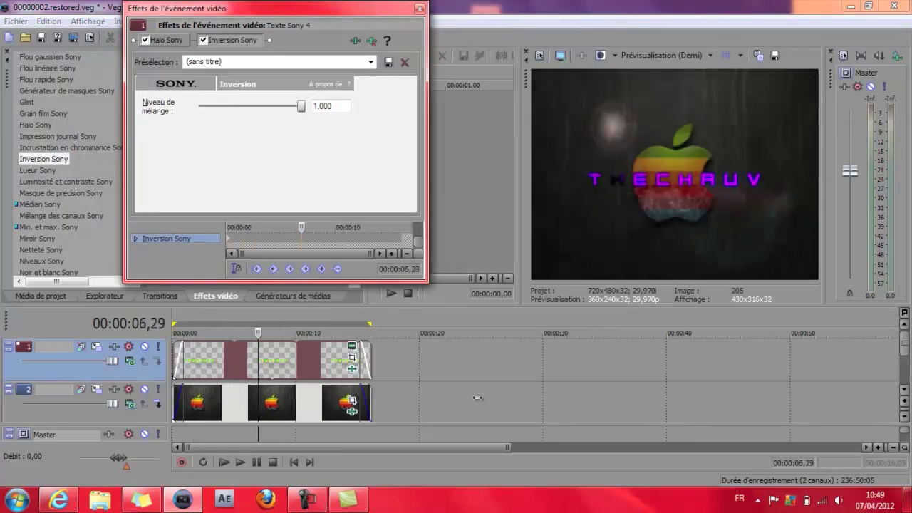
Keyframe a brief inversion flash on the title at 00:00:04,16, with the blend level at 0,000 at 00:00:04,01 and 00:00:04,29
scroll(478, 398, "left", 10)
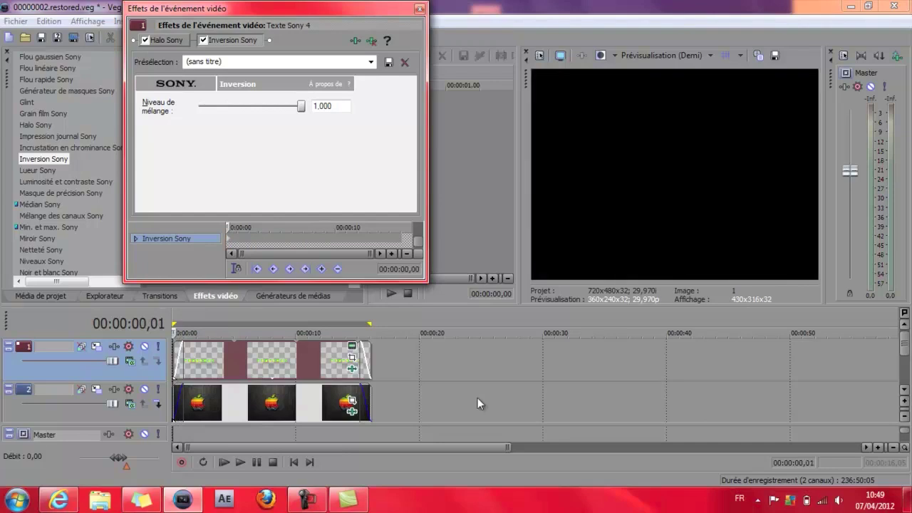
scroll(478, 404, "down", 10)
key("space")
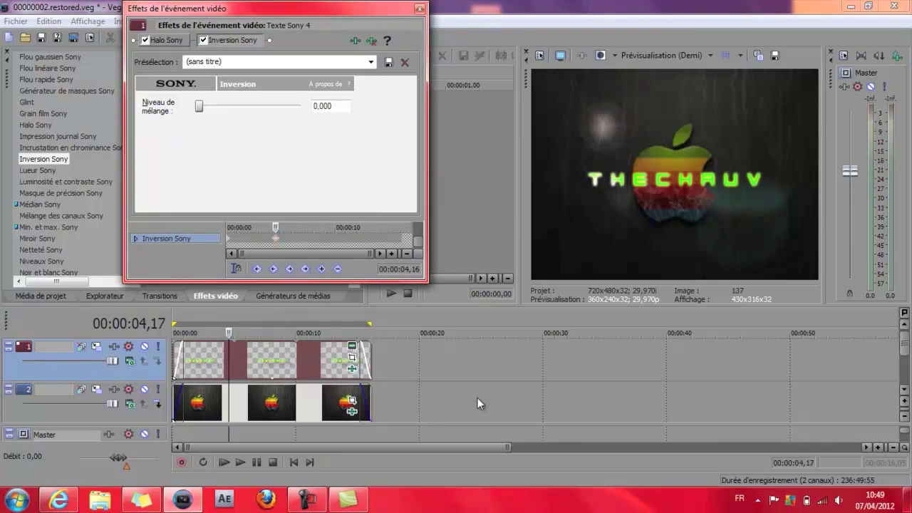
scroll(478, 404, "up", 4)
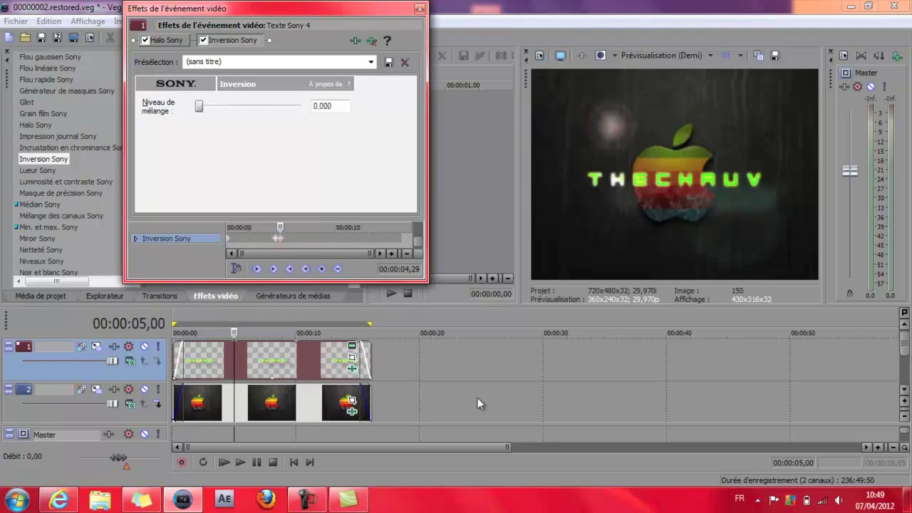
key("Left")
key("Left")
key("Left")
key("Left")
key("Left")
key("Left")
key("Left")
key("Left")
key("Left")
key("Left")
key("Left")
key("Left")
key("Left")
key("Left")
key("Left")
key("Left")
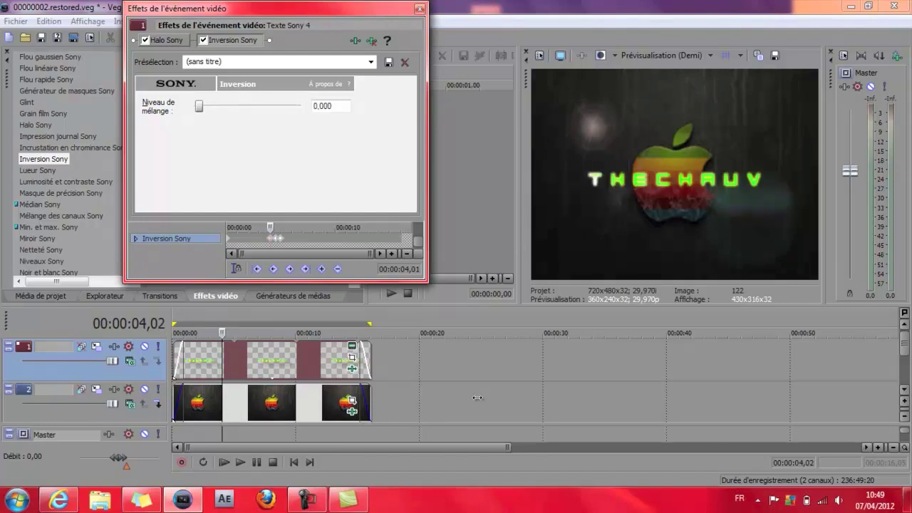
Scrub back and forth through the inversion keyframes and on to 00:00:14,02 to examine the title's color flash
key("Left")
key("Left")
key("Left")
key("Left")
key("Left")
key("Left")
key("Left")
key("Left")
key("Left")
key("Left")
key("Left")
key("Right")
key("Right")
key("Right")
key("Right")
key("Right")
key("Right")
key("Right")
key("Right")
key("Right")
key("Right")
key("Right")
key("Right")
key("Right")
key("Right")
key("Right")
key("Right")
key("Right")
key("Right")
key("Right")
key("Right")
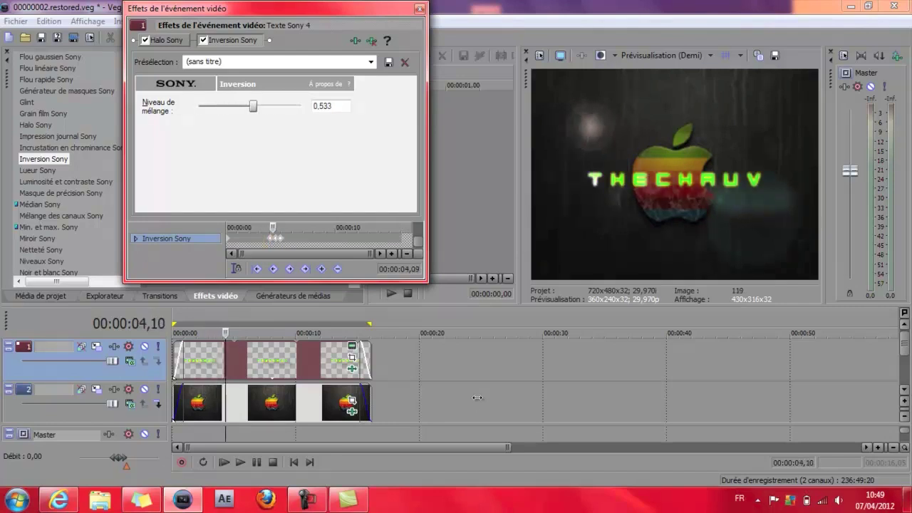
key("Right")
key("Right")
key("Right")
key("Right")
key("Right")
key("Right")
key("Right")
key("Right")
key("Right")
key("Right")
key("Right")
key("Right")
key("Right")
key("Right")
key("Right")
key("Right")
key("Right")
key("Right")
key("Right")
key("Right")
key("Left")
key("Left")
key("Left")
key("Left")
key("Left")
key("Left")
key("Left")
key("Left")
key("Left")
key("Left")
key("Left")
key("Left")
key("Left")
key("Left")
key("Left")
key("Left")
key("Left")
key("Left")
key("Left")
key("Left")
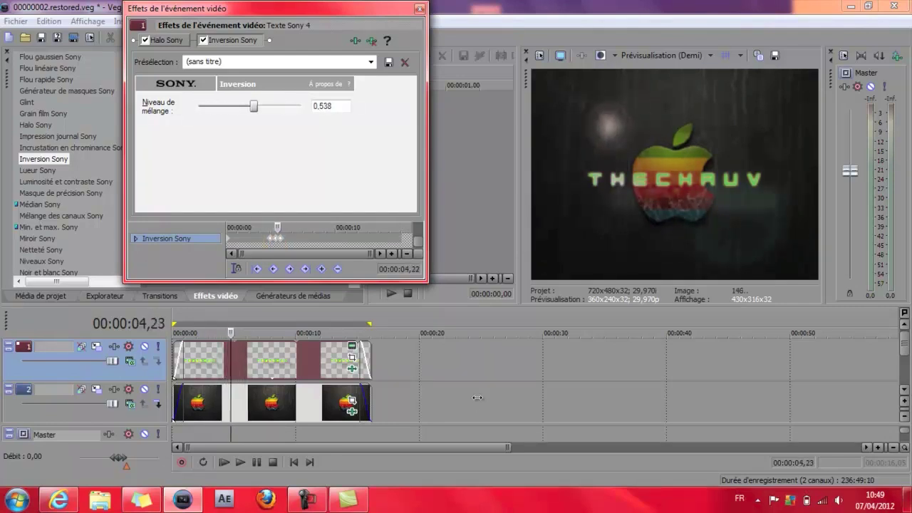
key("Left")
key("Left")
key("Left")
key("Left")
key("Right")
key("Right")
key("Right")
key("Right")
key("Right")
key("Right")
key("Right")
key("Right")
key("Right")
key("Right")
key("Right")
key("Right")
key("Right")
key("Right")
key("Right")
key("Right")
key("Right")
key("Right")
key("Right")
key("Right")
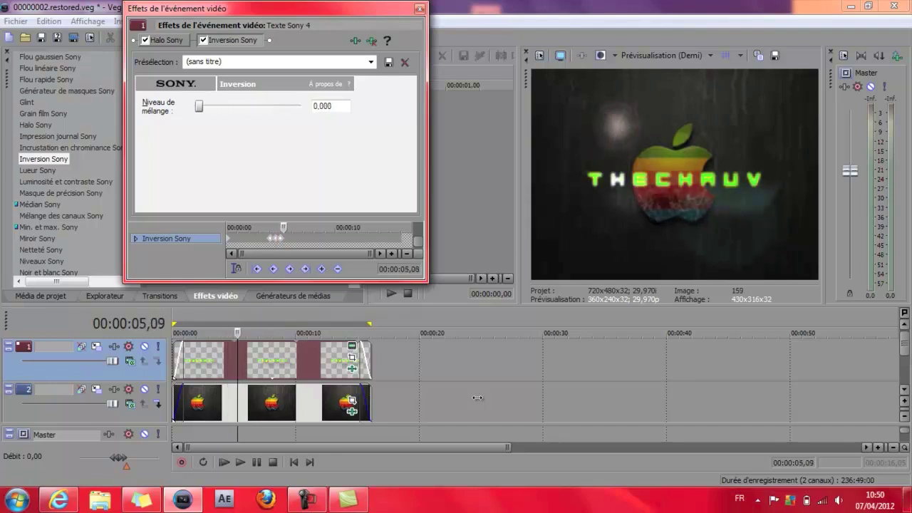
key("Right")
key("Right")
key("Right")
key("Right")
key("Right")
key("Right")
key("Right")
key("Right")
key("Right")
key("Right")
key("Right")
key("Right")
key("Right")
key("Right")
key("Right")
key("Right")
key("Right")
key("Right")
key("Right")
key("Right")
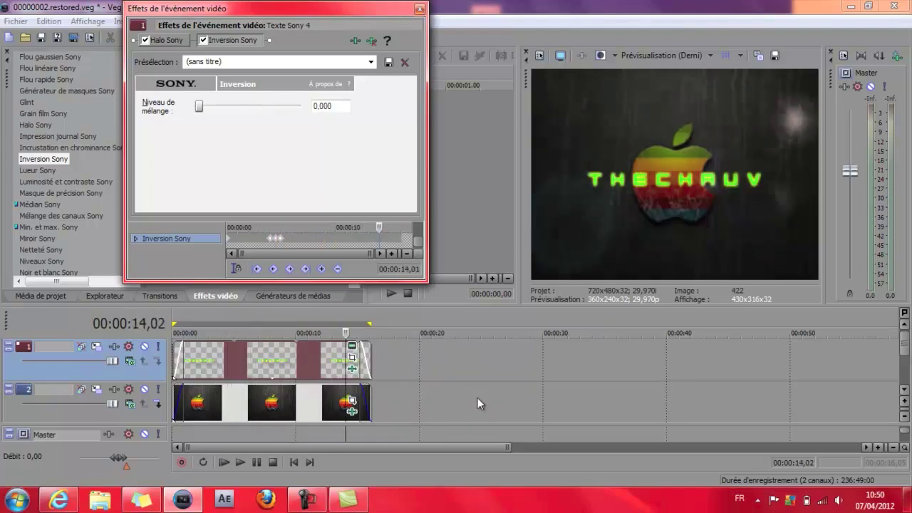
Close the title's effect settings and play the timeline to preview the inversion flash with the halos
key("Escape")
key("space")
key("space")
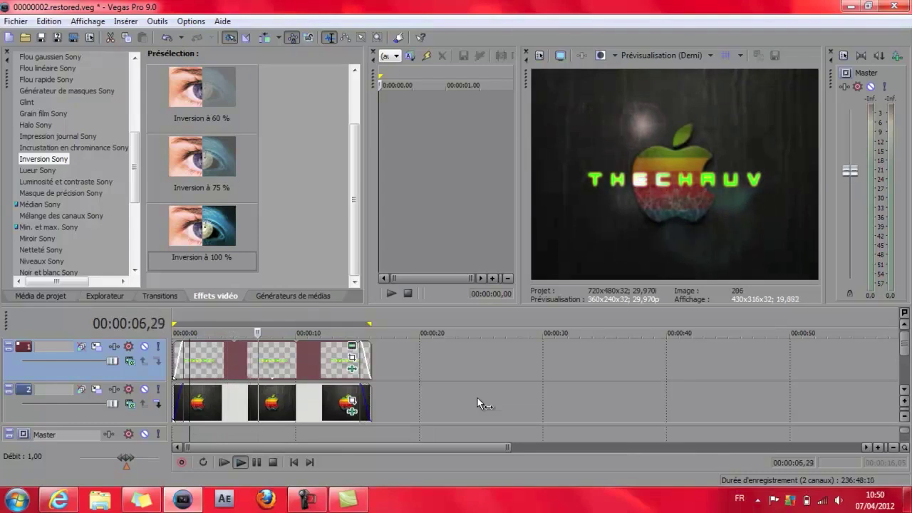
key("space")
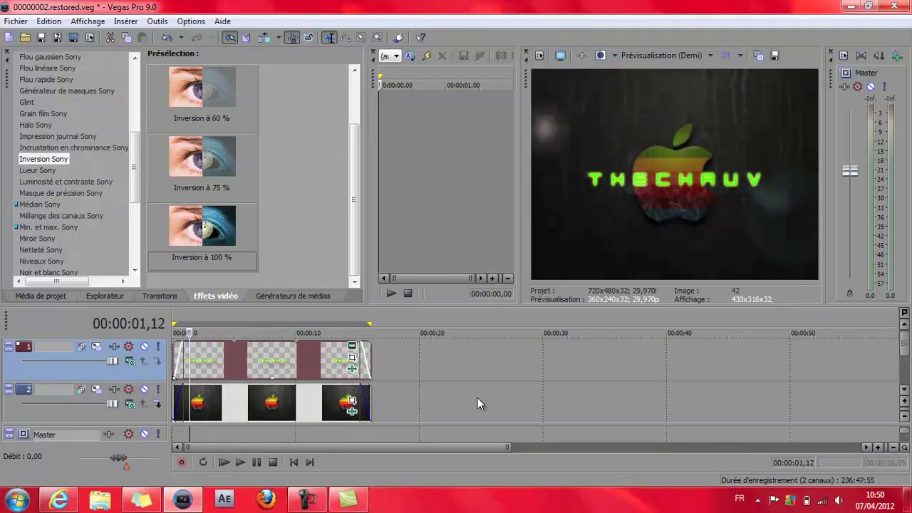
Minimise the track heights and insert a new video track above the title track
right_click(478, 399)
key("Escape")
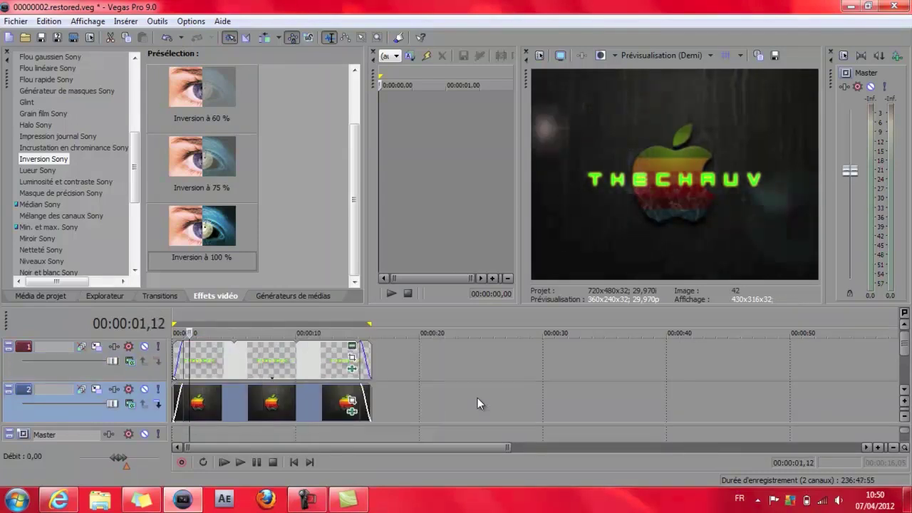
key("Menu")
right_click(479, 399)
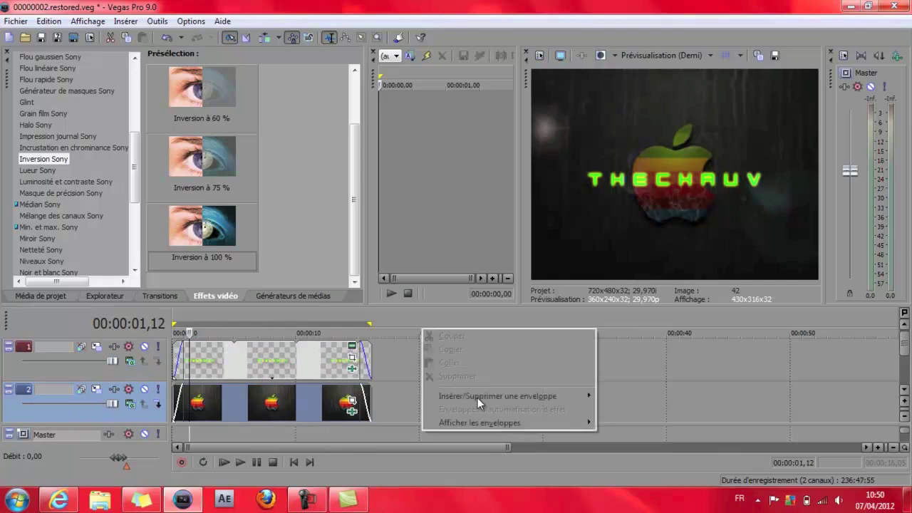
key("Escape")
key("grave")
right_click(478, 403)
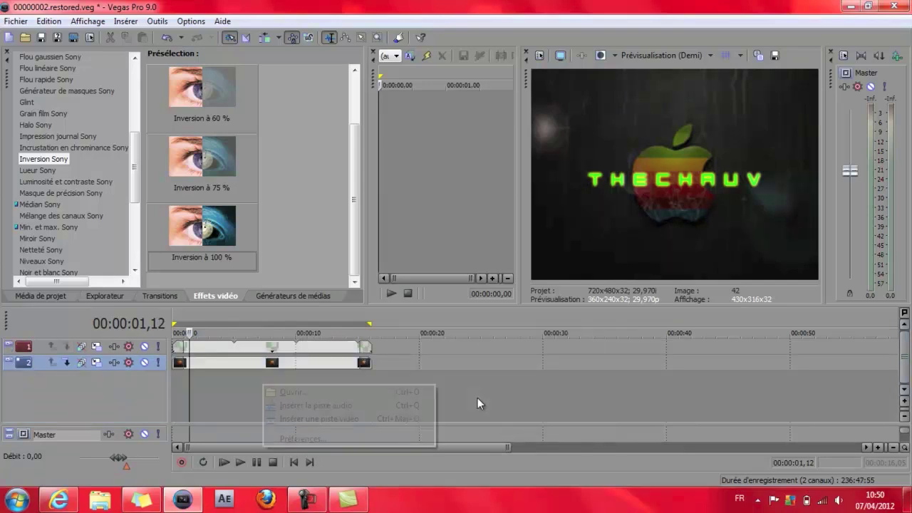
key("Down")
key("Down")
key("Return")
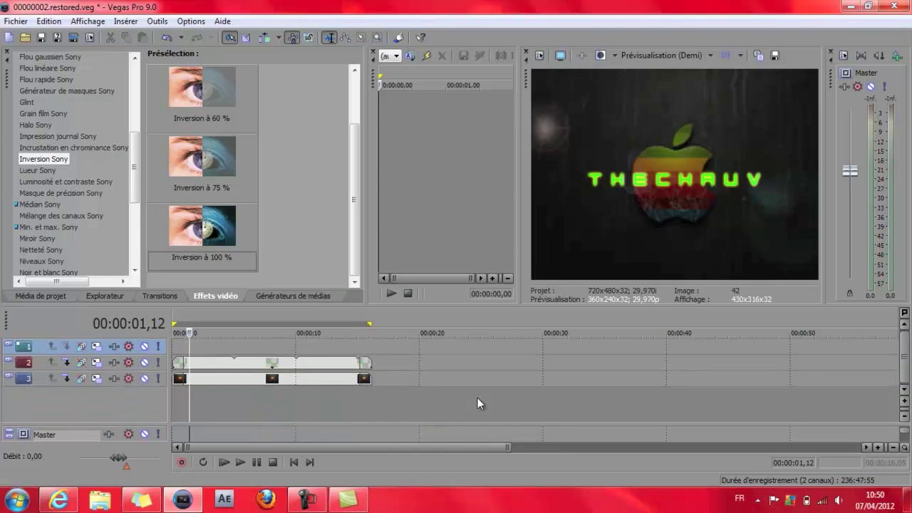
key("Menu")
key("Up")
key("Return")
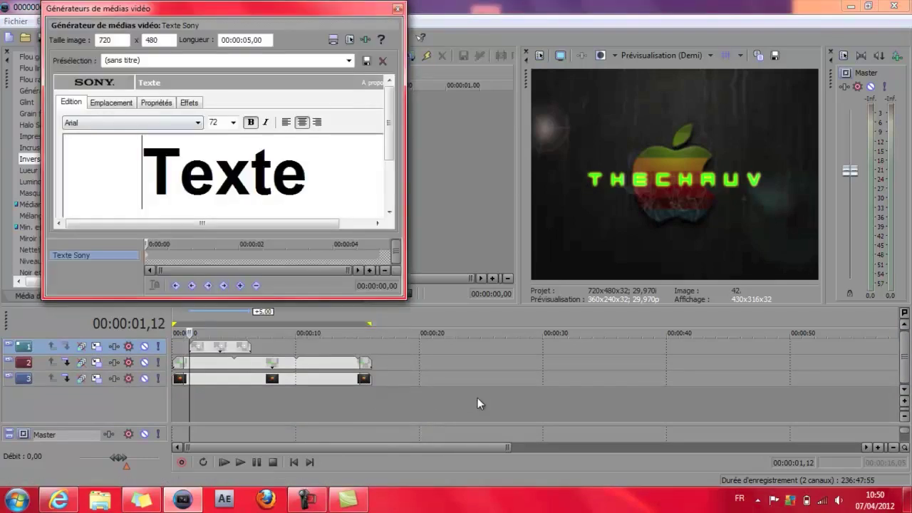
key("ctrl+a")
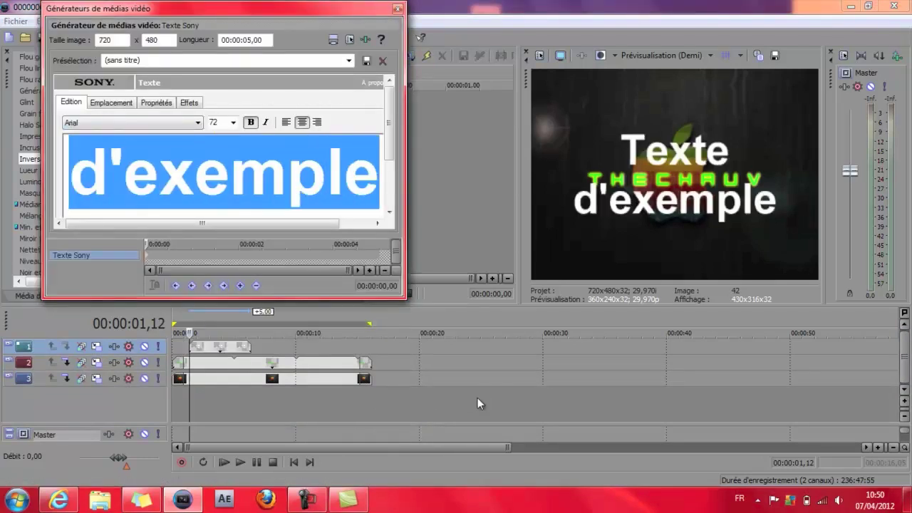
type("www.")
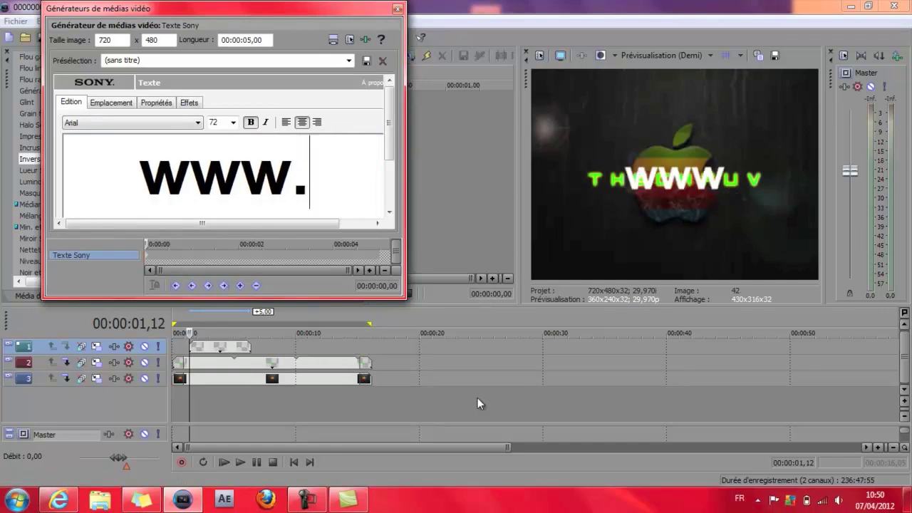
type("youtube/")
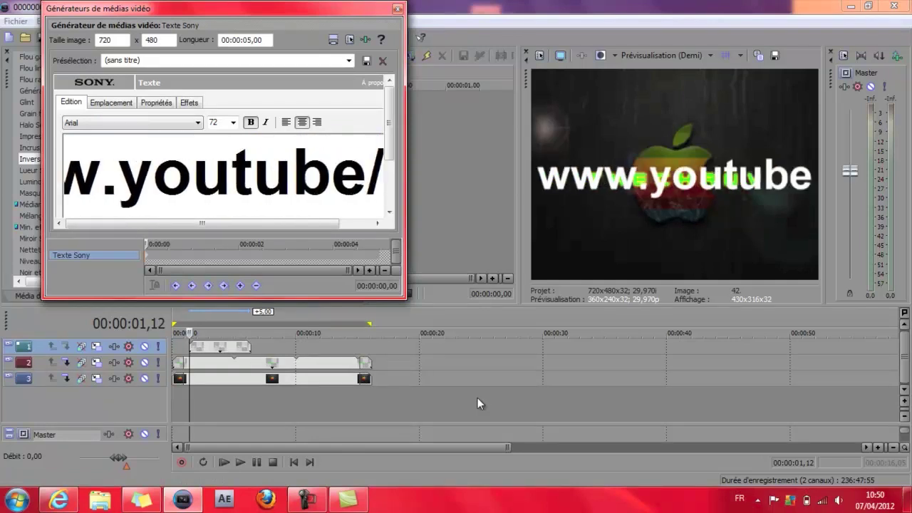
type("user/th")
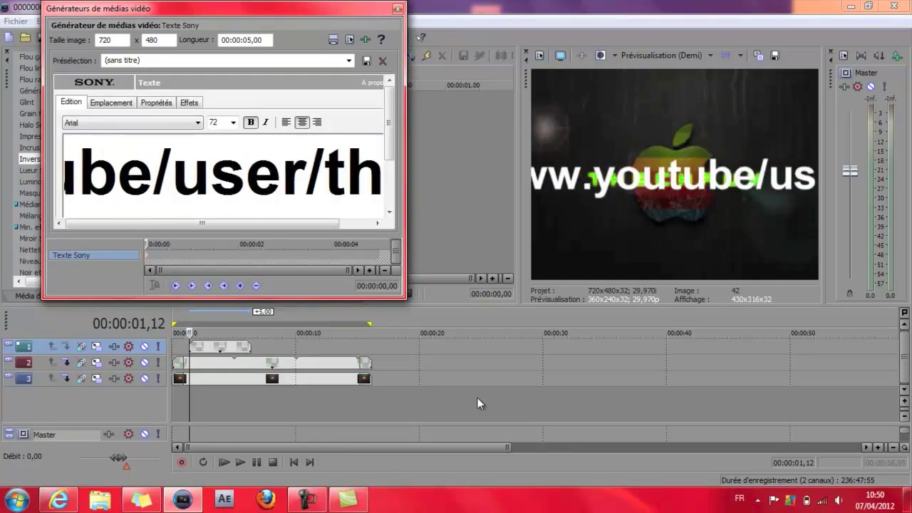
type("echauv")
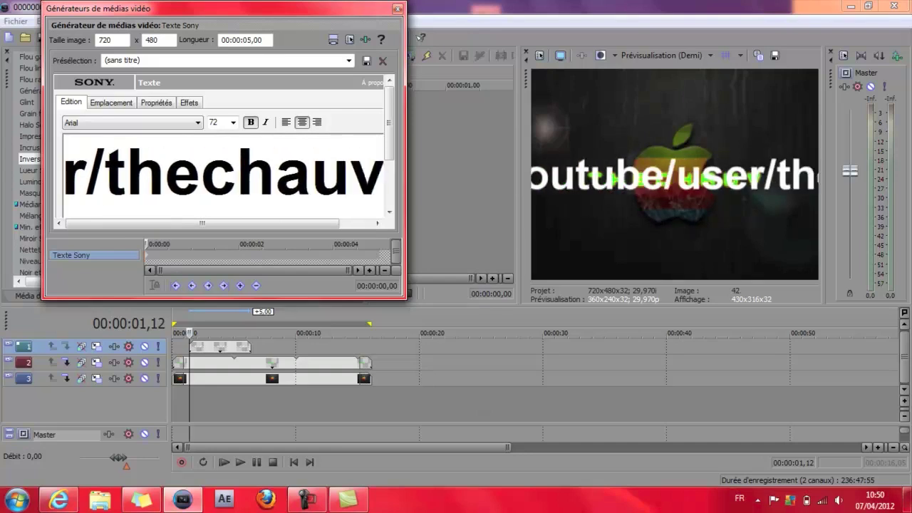
Format the whole URL text in the Low Gun Screen font at size 20
key("ctrl+shift+Left")
key("ctrl+a")
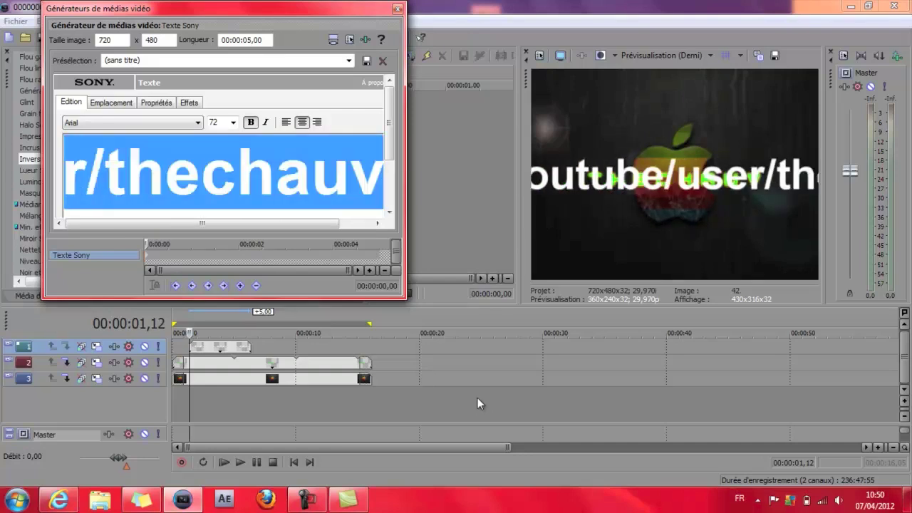
left_click(233, 123)
left_click(222, 204)
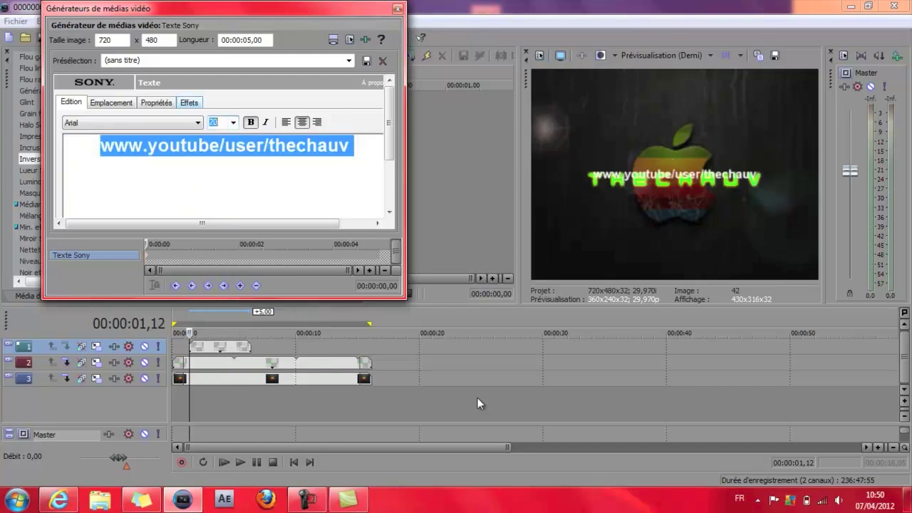
left_click(197, 123)
left_click_drag(197, 215, 197, 238)
scroll(477, 403, "down", 20)
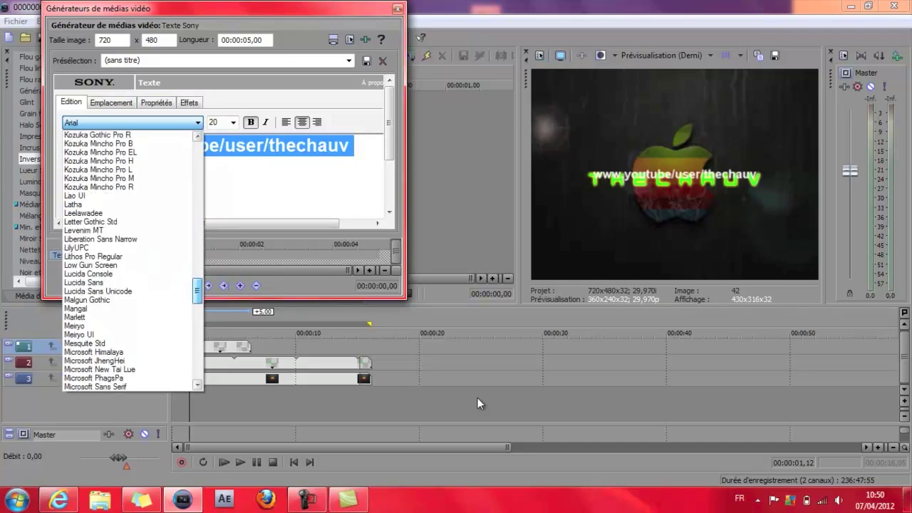
key("Up")
key("Up")
key("Down")
key("Down")
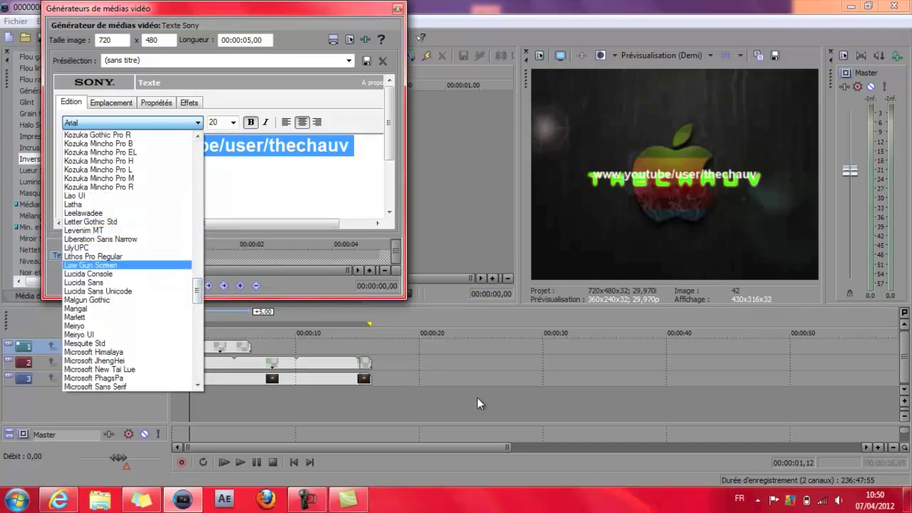
key("Return")
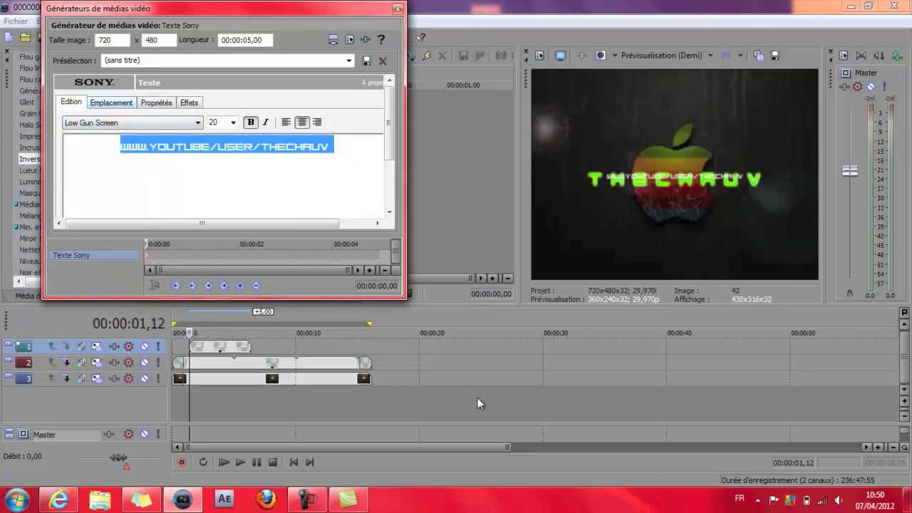
Place the URL text just below the title, at about X 0,009 and Y 0,178
left_click(111, 103)
left_click_drag(389, 124, 389, 161)
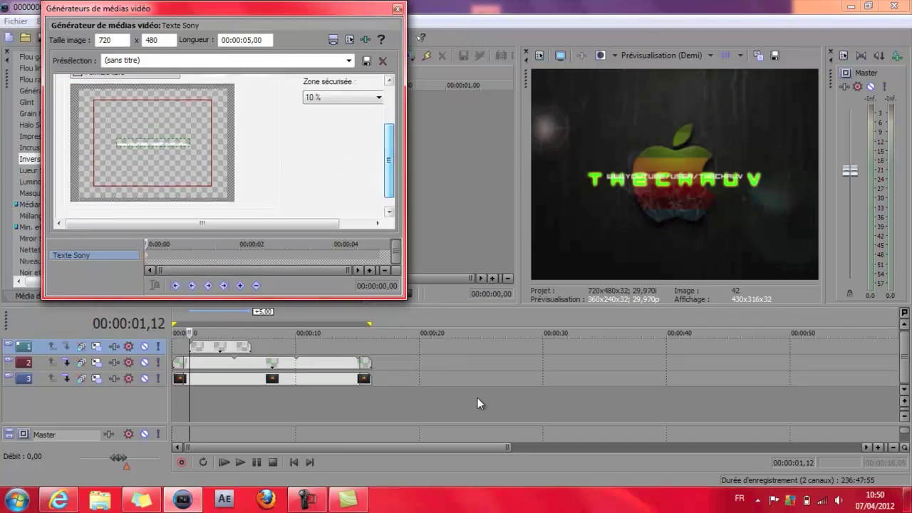
mouse_move(153, 143)
left_mouse_down()
mouse_move(154, 161)
mouse_move(155, 152)
left_mouse_up()
key("Down")
key("Down")
key("Down")
key("Down")
key("Down")
key("Down")
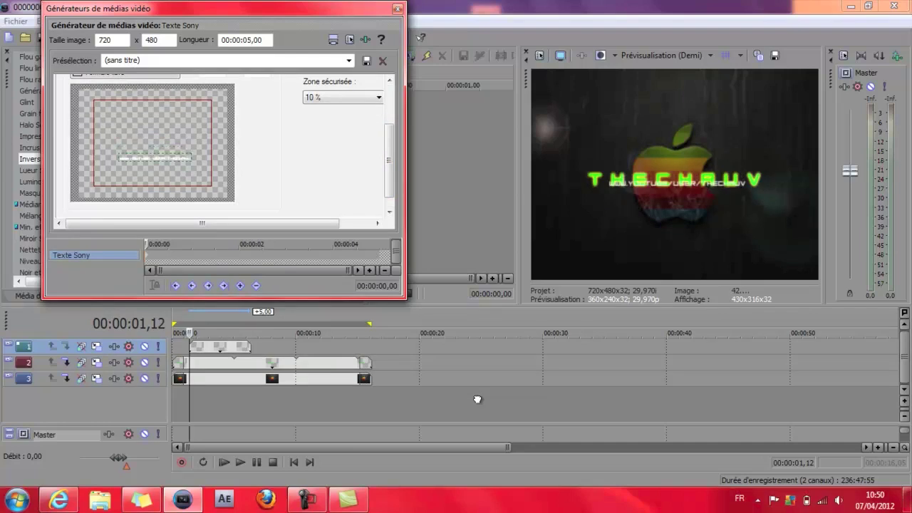
key("Up")
key("Up")
key("Up")
key("Up")
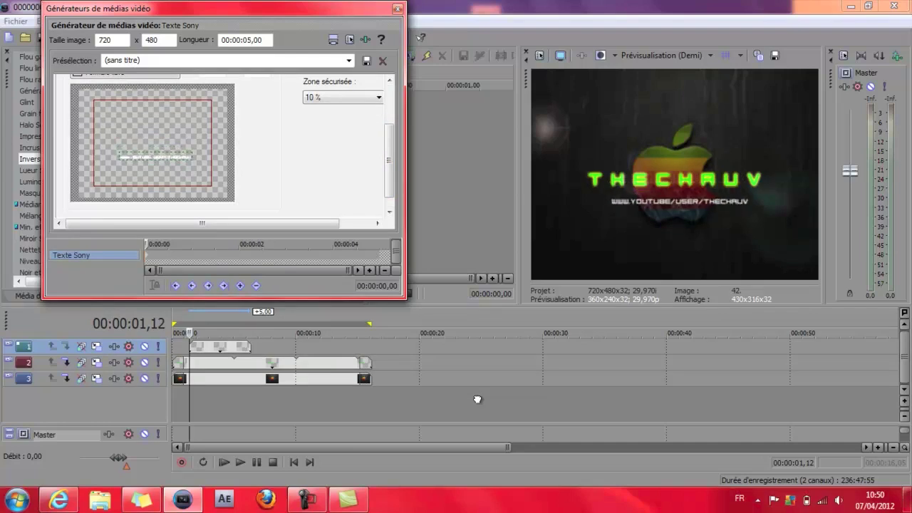
key("Down")
key("Down")
key("Down")
key("Down")
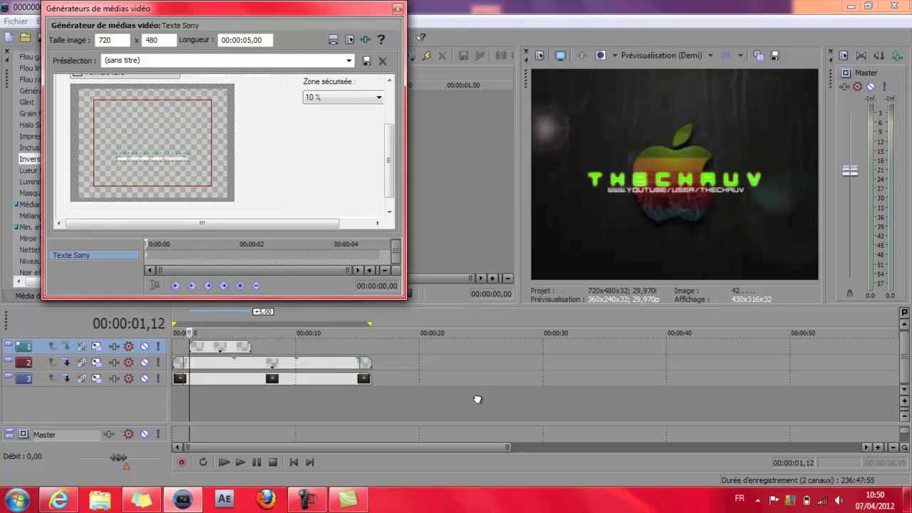
key("Up")
key("Up")
key("Up")
key("Up")
key("Up")
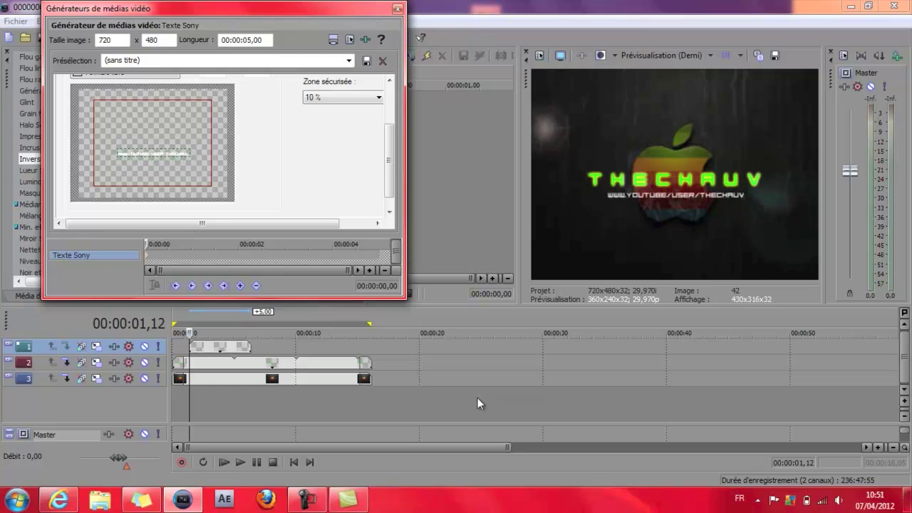
Colour the URL text green (39, 242, 0) and set its character spacing to 0,882
left_click_drag(389, 160, 389, 128)
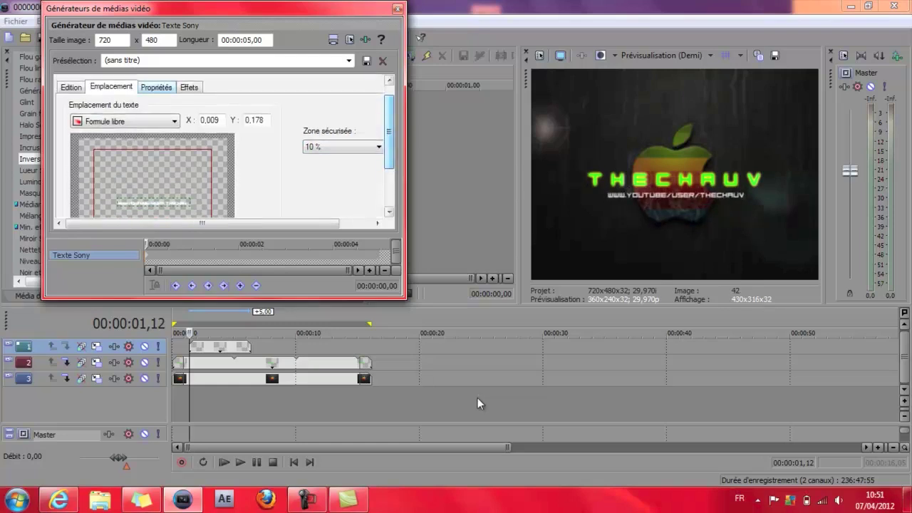
left_click(156, 87)
left_click(136, 162)
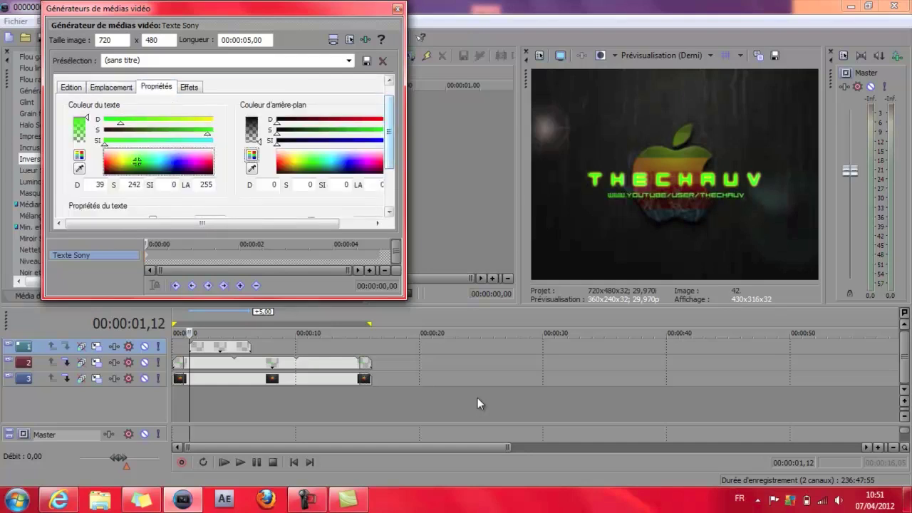
scroll(477, 404, "down", 2)
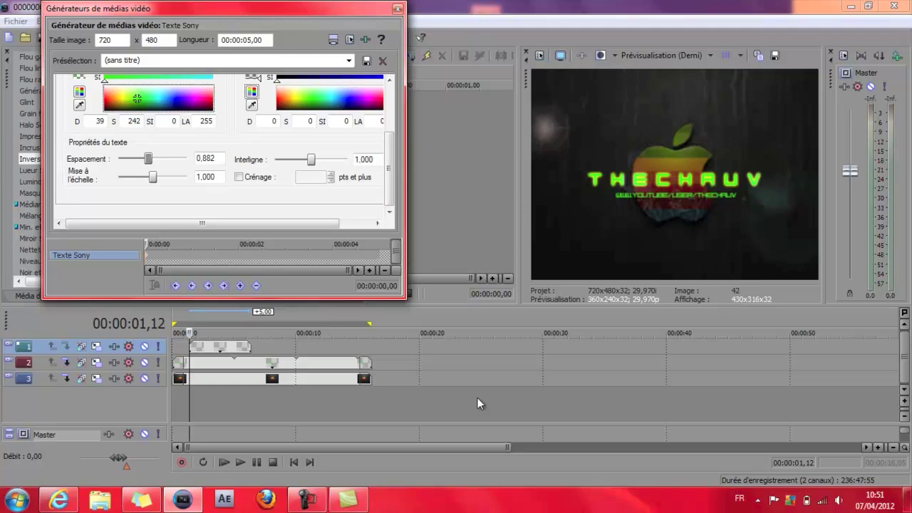
Try a yellow outline on the URL text with halo values of 0,000 and 0,100
left_click_drag(389, 168, 389, 122)
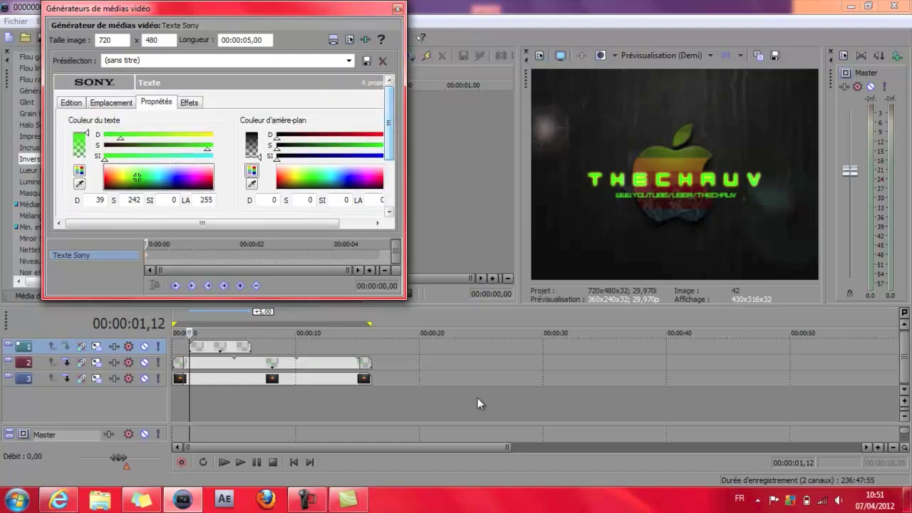
left_click(189, 102)
left_click(72, 133)
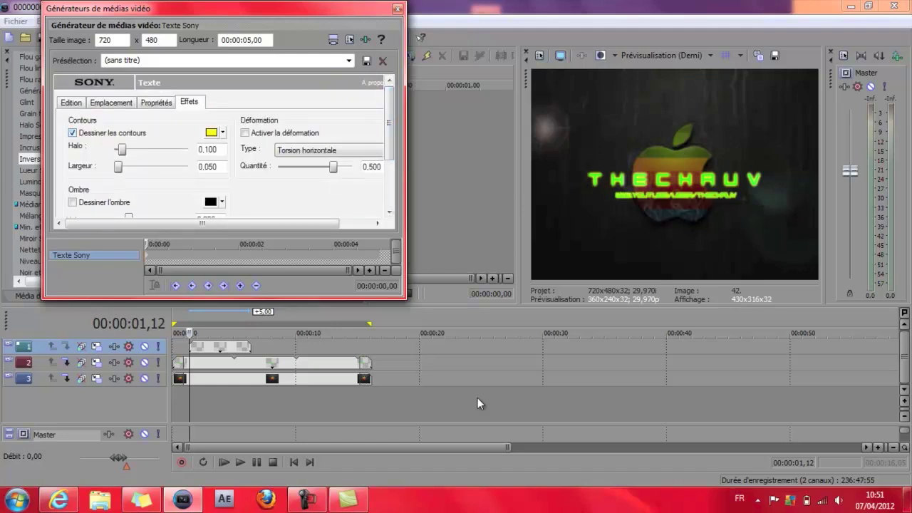
left_click_drag(140, 150, 115, 150)
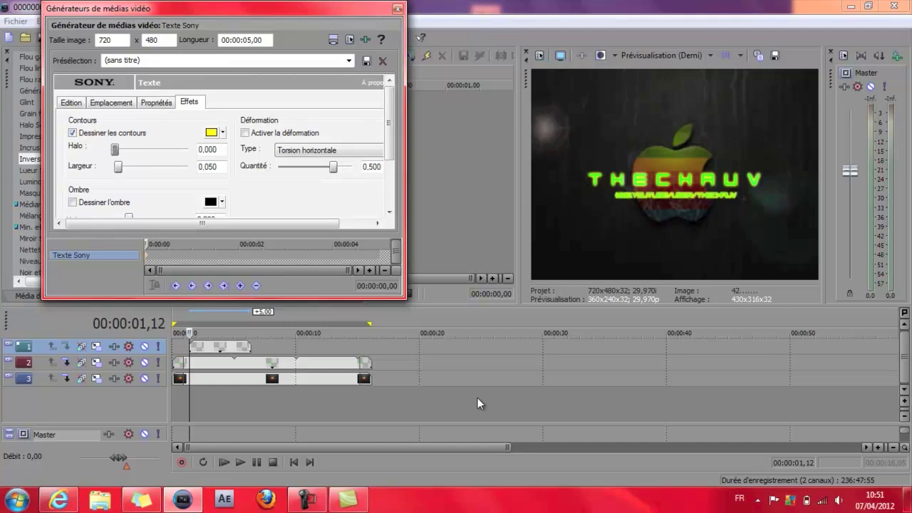
left_click(122, 149)
left_click(73, 133)
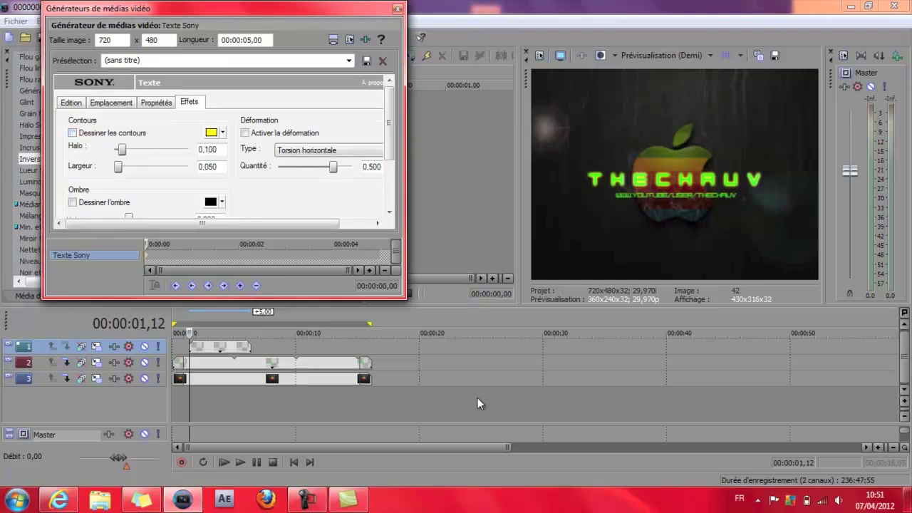
Close the text settings, enlarge the tracks and move the URL event to start at about 00:00:06
left_click(397, 9)
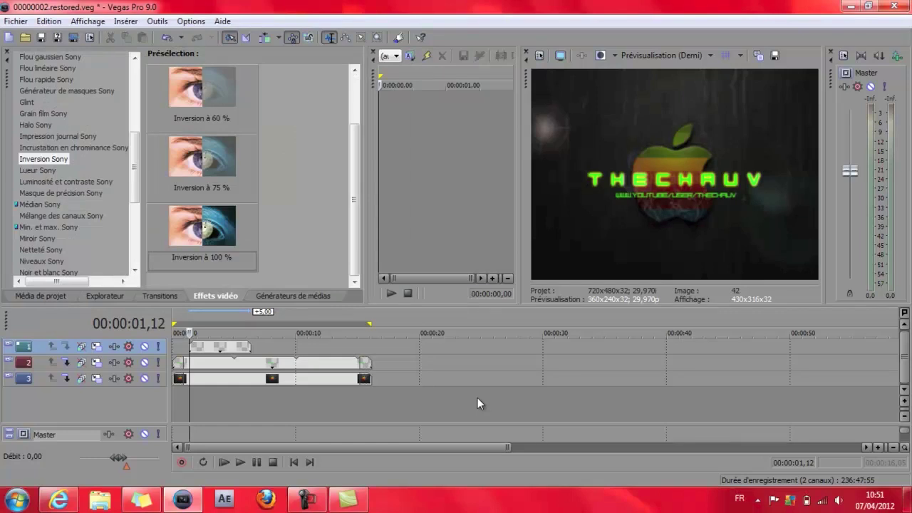
scroll(479, 401, "down", 1)
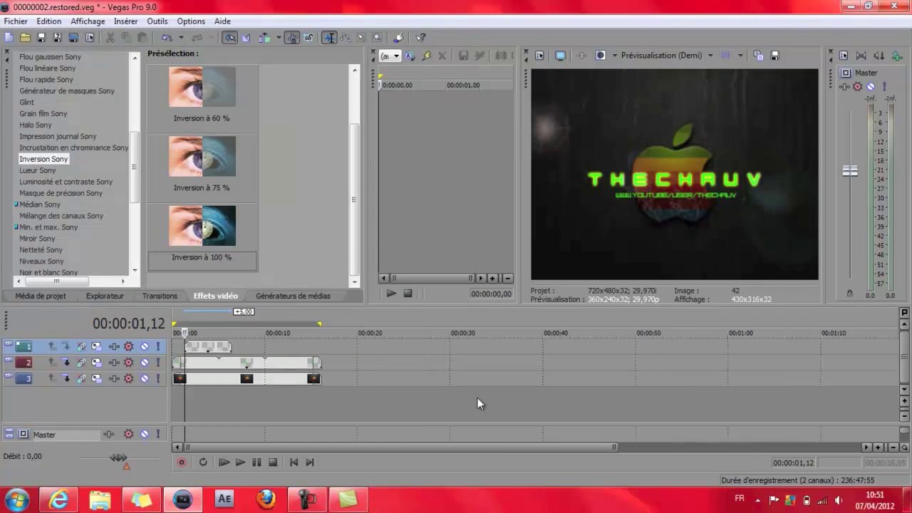
key("ctrl+shift+Up")
key("ctrl+shift+Up")
key("ctrl+shift+Up")
key("ctrl+shift+Up")
key("ctrl+shift+Up")
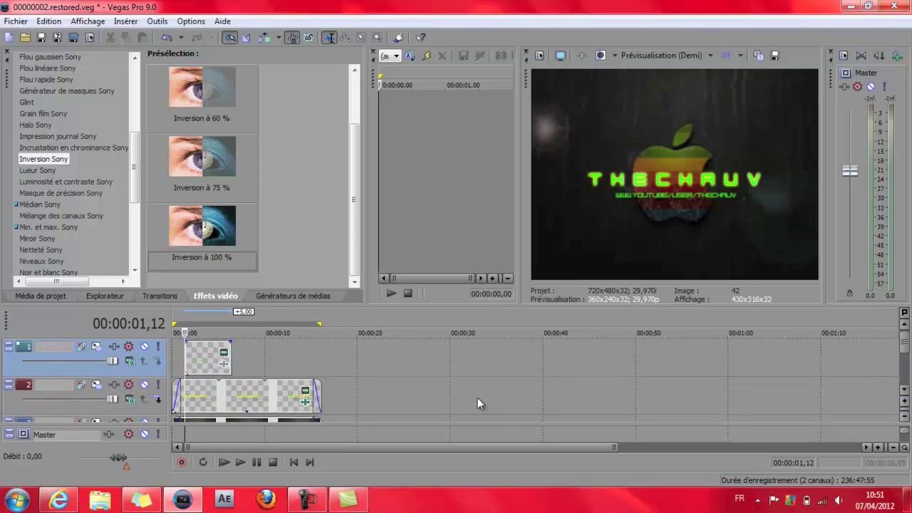
left_click_drag(206, 358, 253, 357)
Make the URL event run from 00:00:04,24 to the end of the title event, with a fade-in and fade-out
left_click(212, 358)
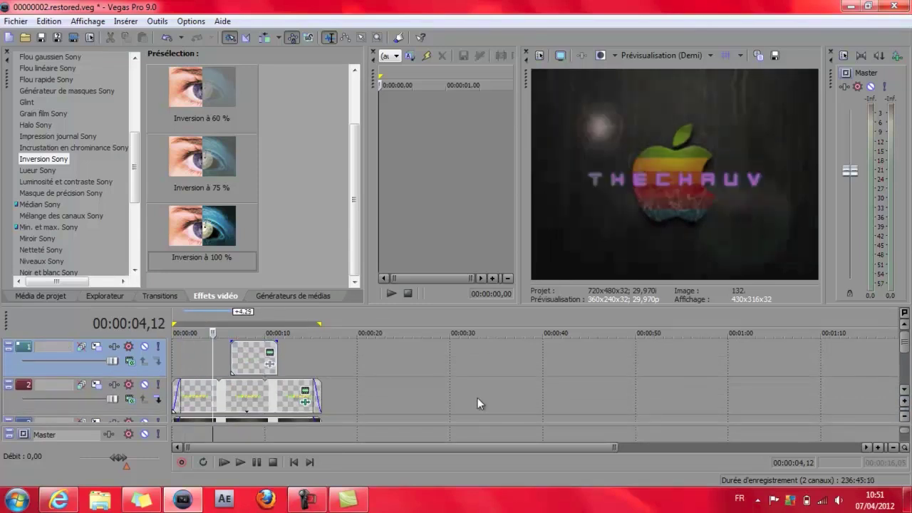
key("Right")
key("Right")
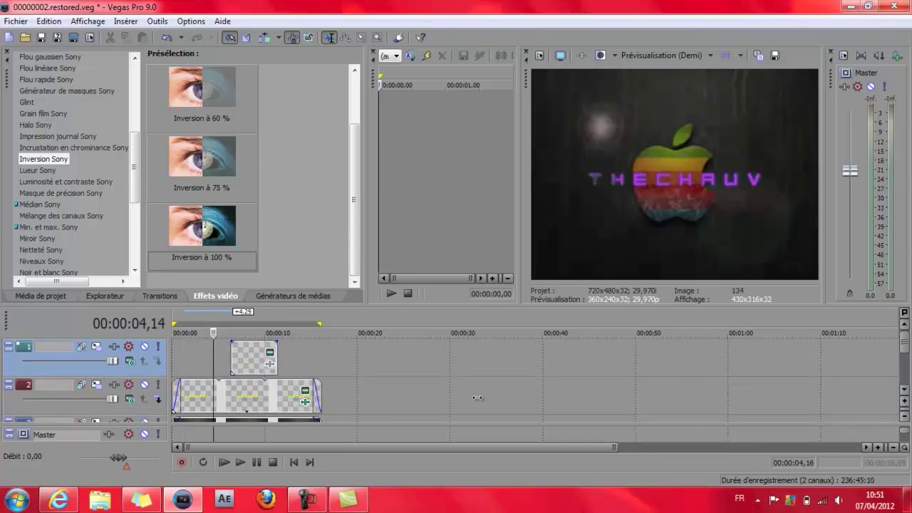
key("Right")
key("Right")
key("Right")
key("Right")
key("Right")
key("Right")
key("Right")
key("Right")
key("Right")
key("Right")
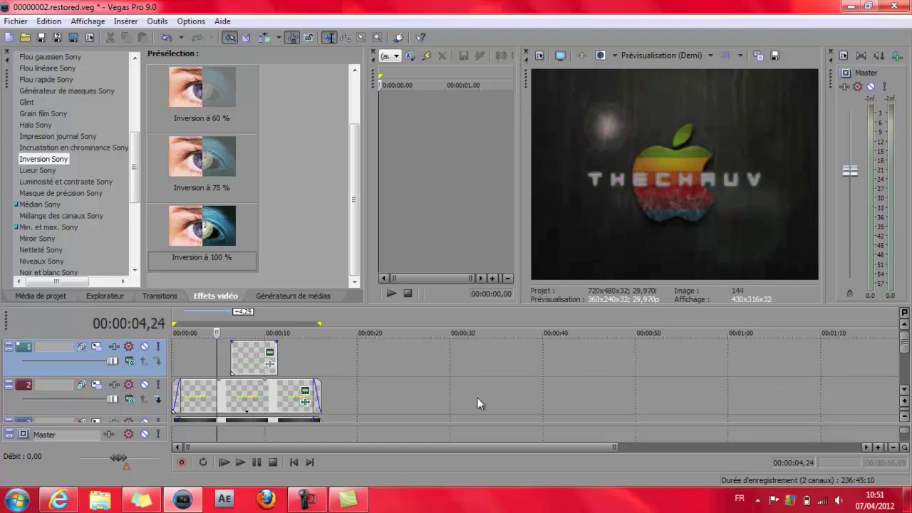
mouse_move(243, 358)
left_mouse_down()
mouse_move(229, 357)
mouse_move(227, 343)
mouse_move(322, 358)
mouse_move(312, 342)
left_mouse_up()
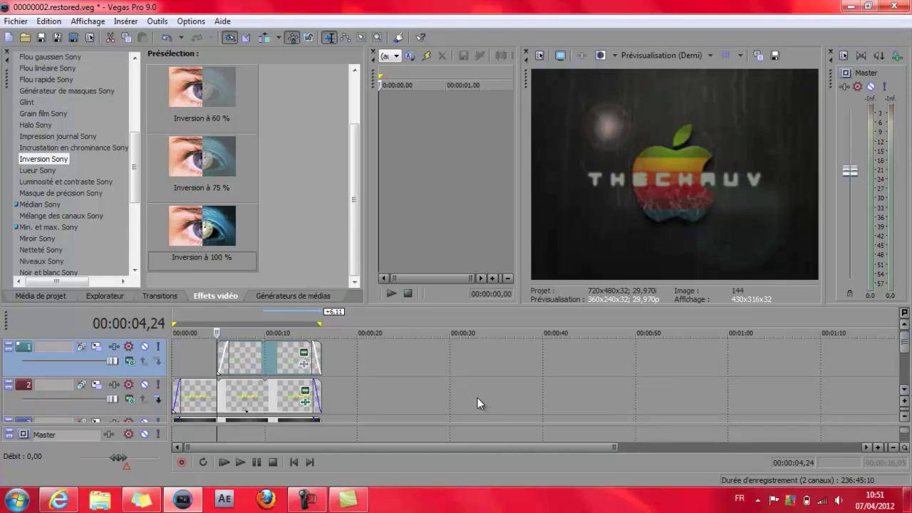
left_click(246, 396)
left_click(195, 397)
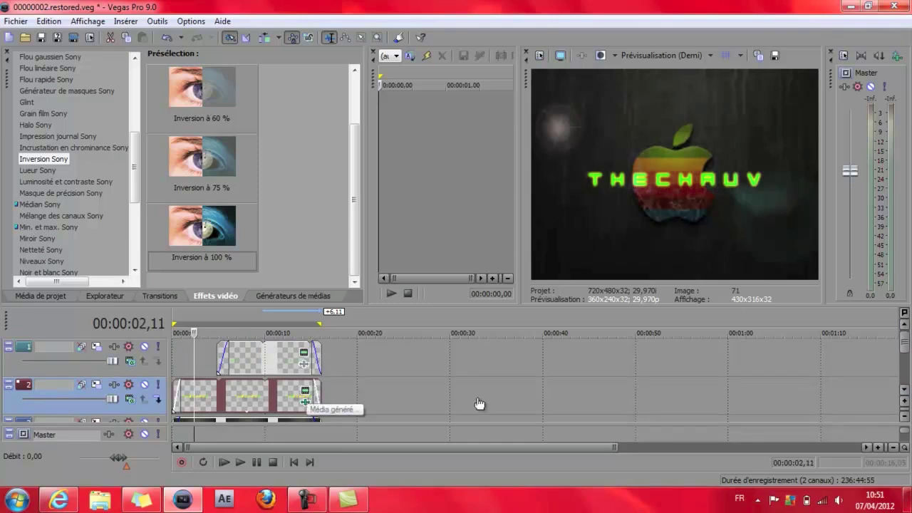
left_click(305, 391)
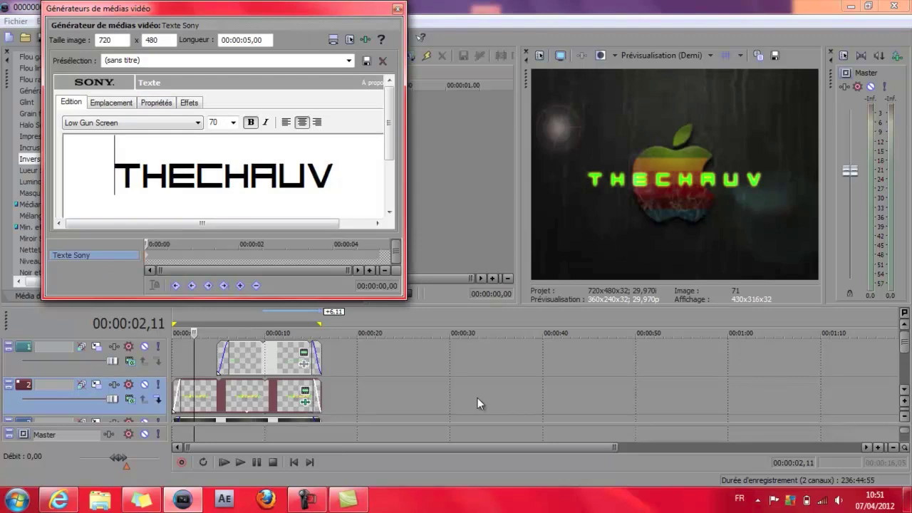
left_click(398, 9)
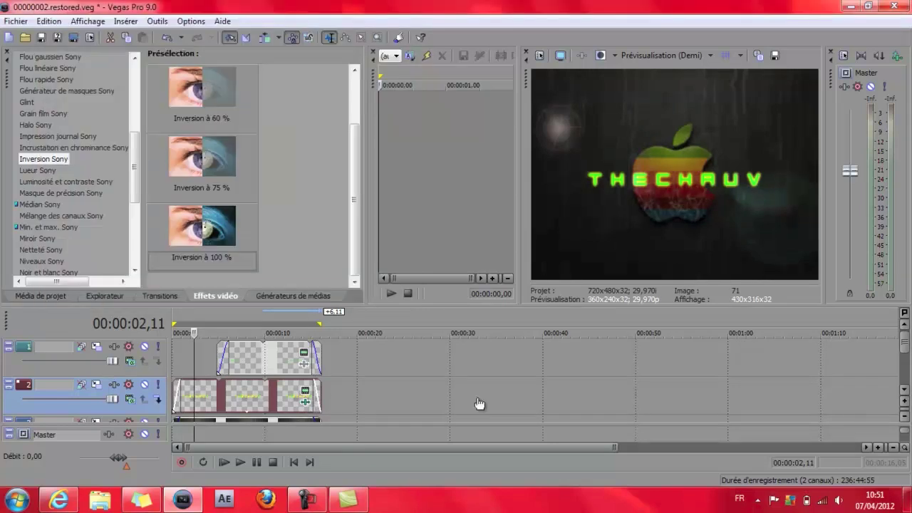
In the title event's pan/crop, add a keyframe at 00:00:01,06 with a frame about 627,7 × 405,7 centred at 343,2 / 233,3
left_click(905, 401)
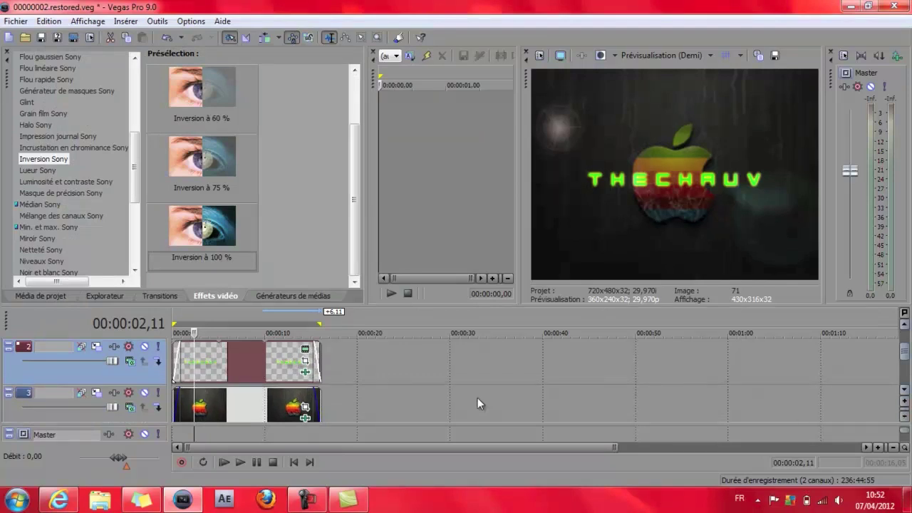
scroll(477, 404, "down", 3)
scroll(477, 404, "up", 3)
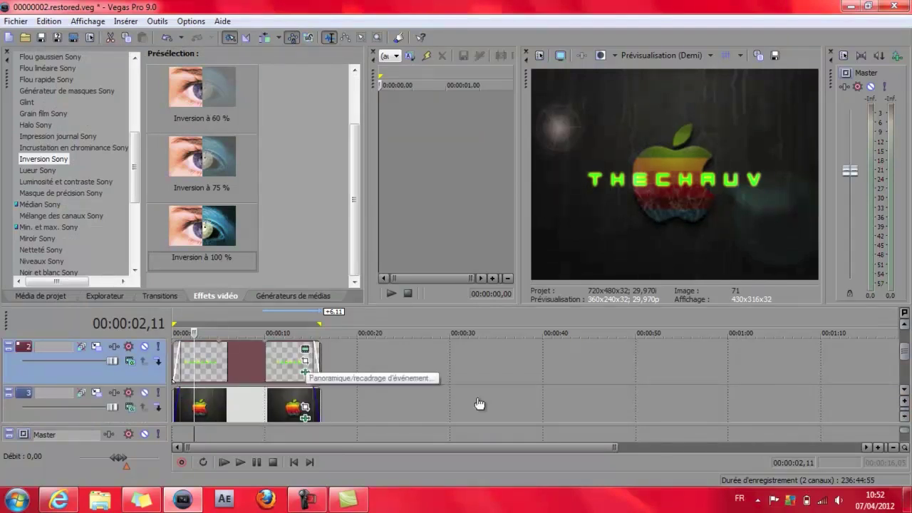
left_click(305, 362)
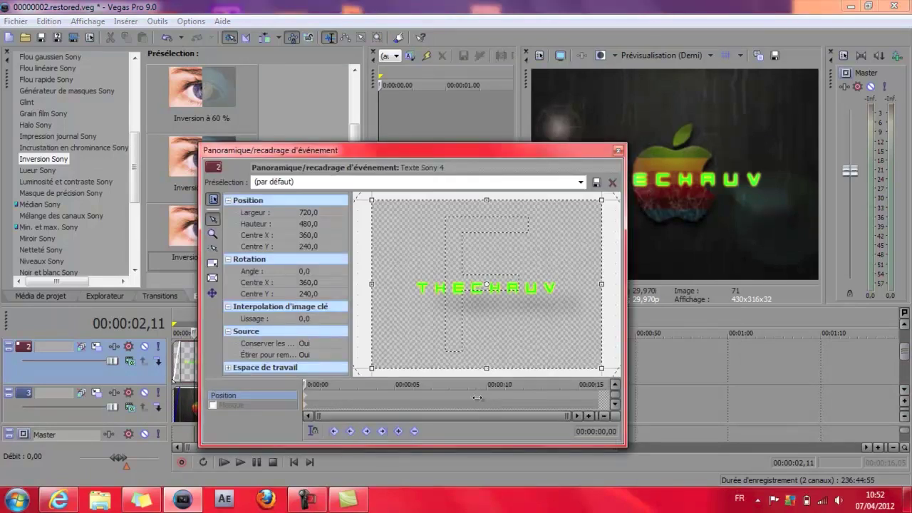
key("space")
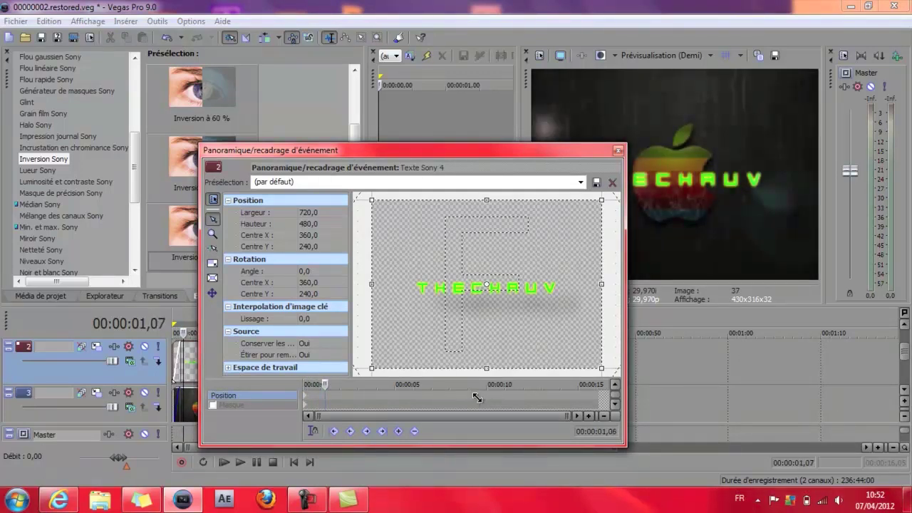
left_click_drag(372, 200, 402, 226)
left_click_drag(502, 297, 482, 283)
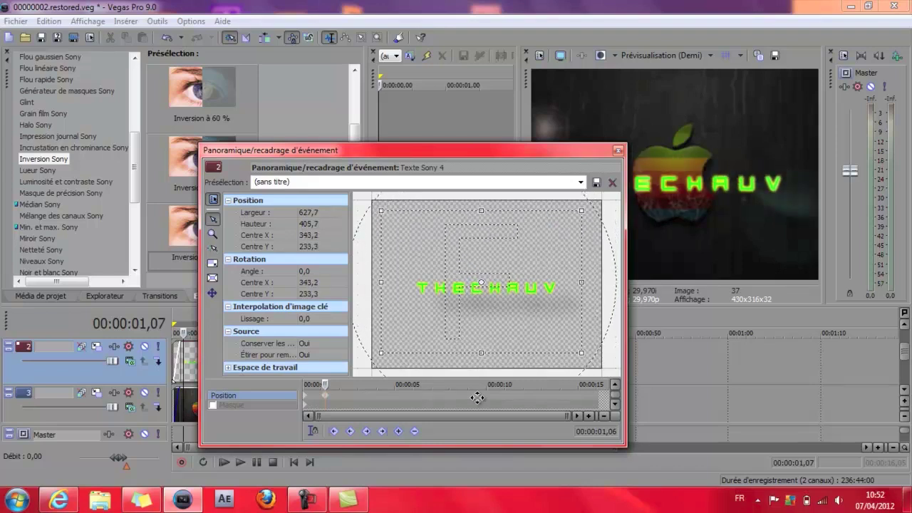
Add a title crop keyframe at 00:00:15,22 with a frame about 717,9 × 478,1 centred at 359,0 / 239,0, then play the result
left_click_drag(325, 385, 593, 385)
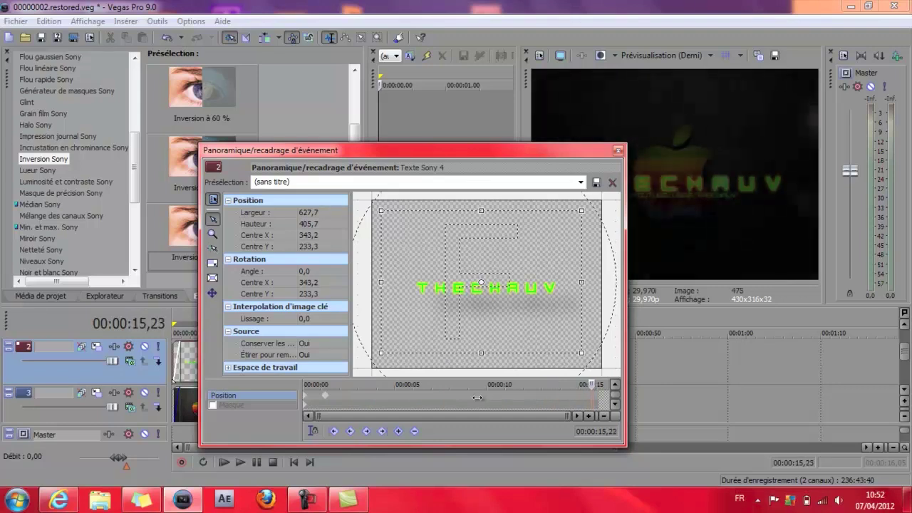
left_click_drag(381, 211, 372, 201)
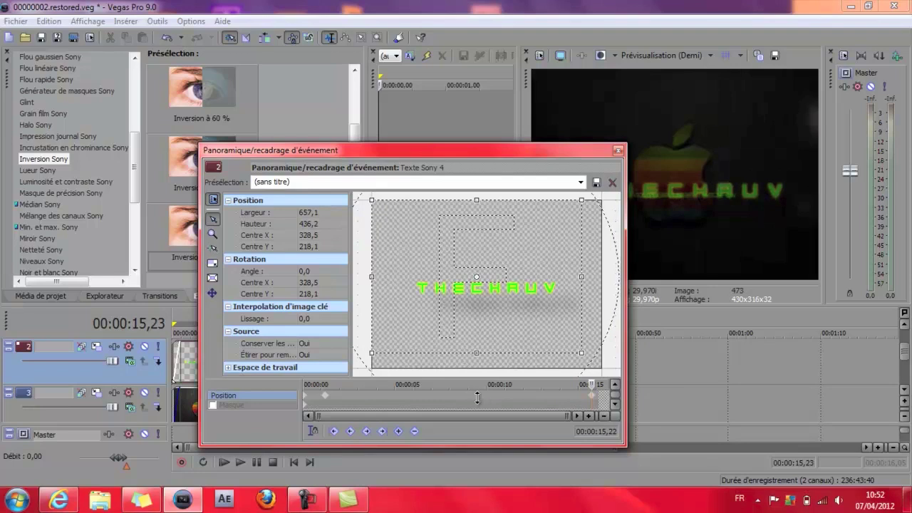
left_click_drag(477, 353, 477, 367)
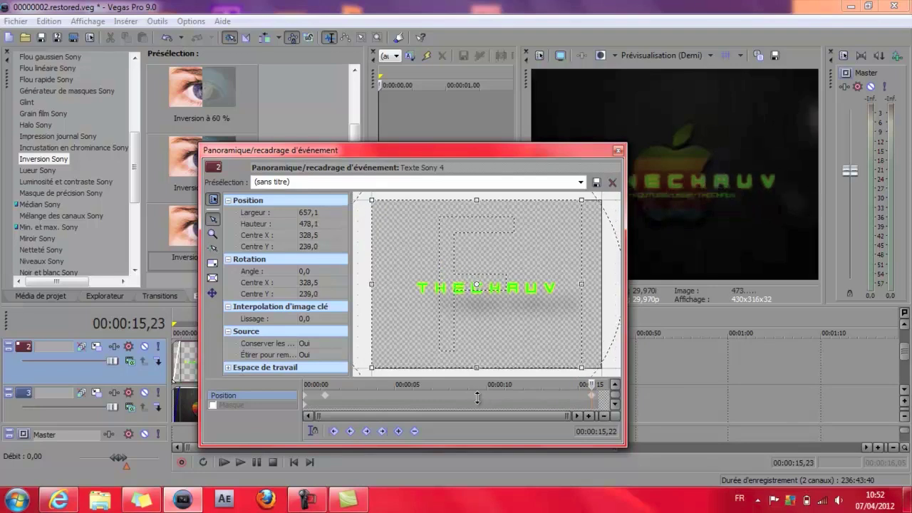
left_click_drag(582, 284, 601, 284)
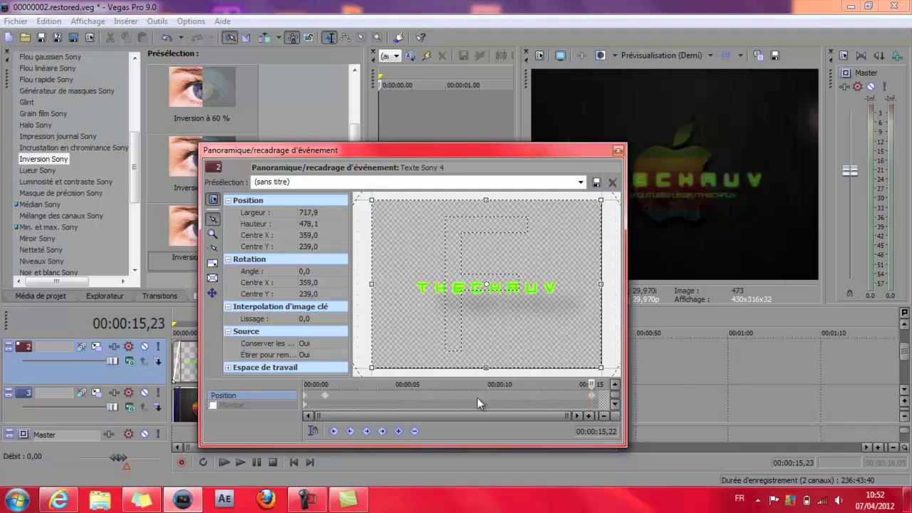
left_click(618, 151)
left_click(182, 332)
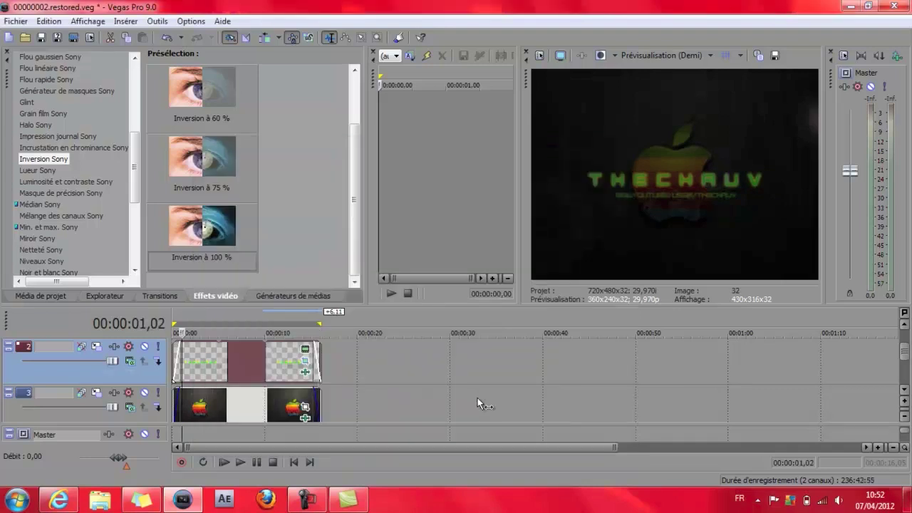
key("space")
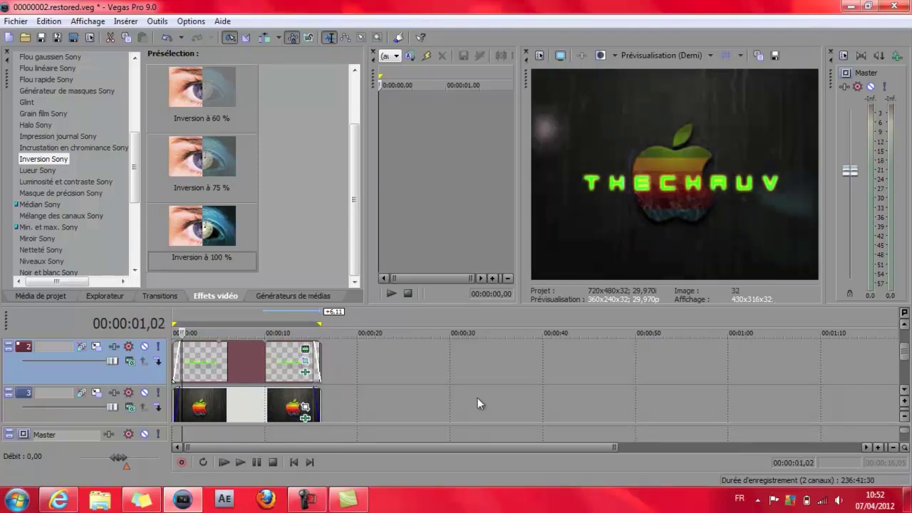
Insert CARBON KEVLAR - Coco Shaker.mp3 from the project media onto the empty audio track at 00:00:01,02
key("Delete")
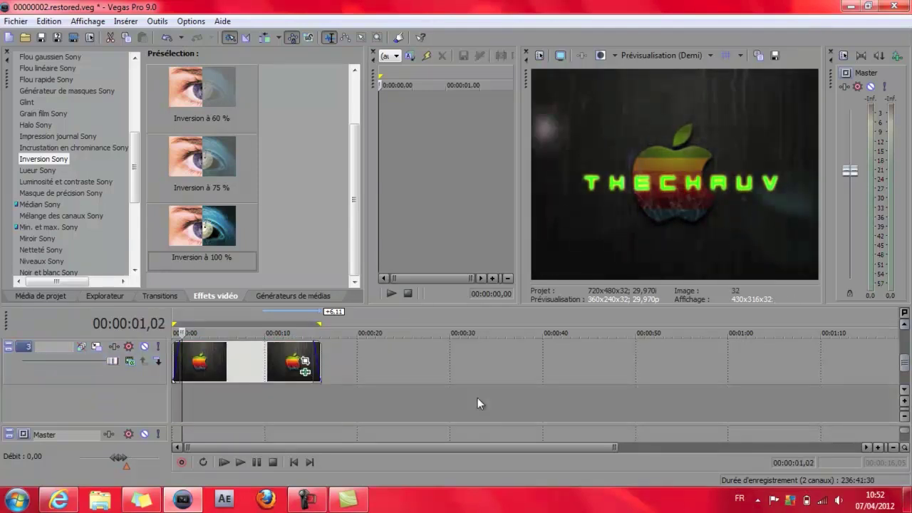
key("Menu")
key("Down")
key("Down")
key("Down")
key("Up")
key("Return")
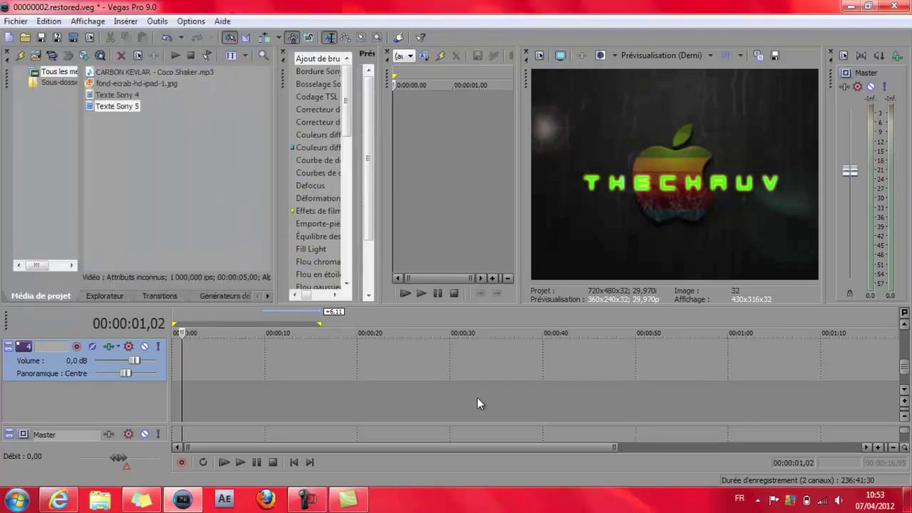
key("Up")
key("Up")
key("Up")
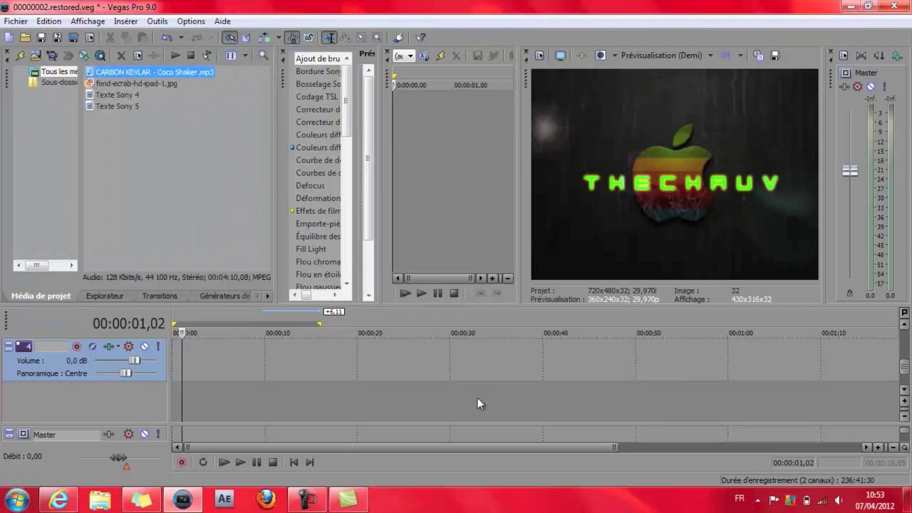
key("Return")
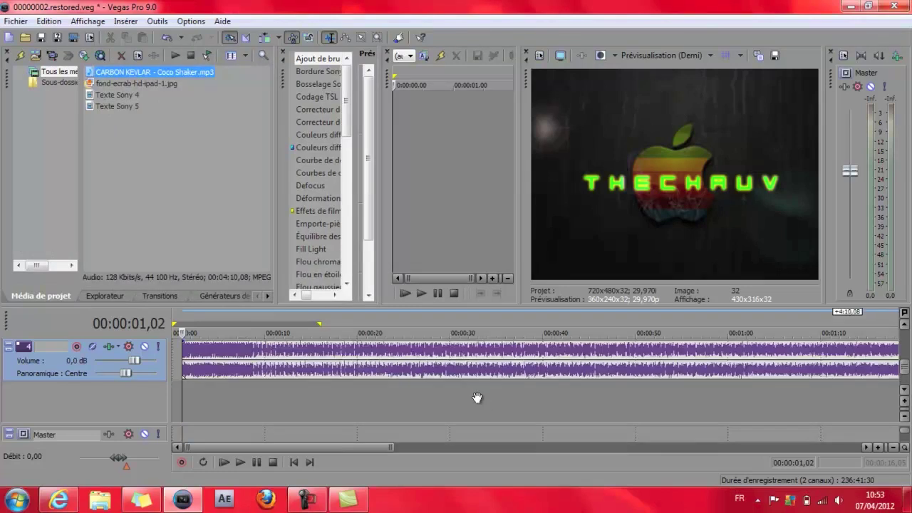
Trim the end of the music event back to the end of the intro
scroll(477, 403, "right", 15)
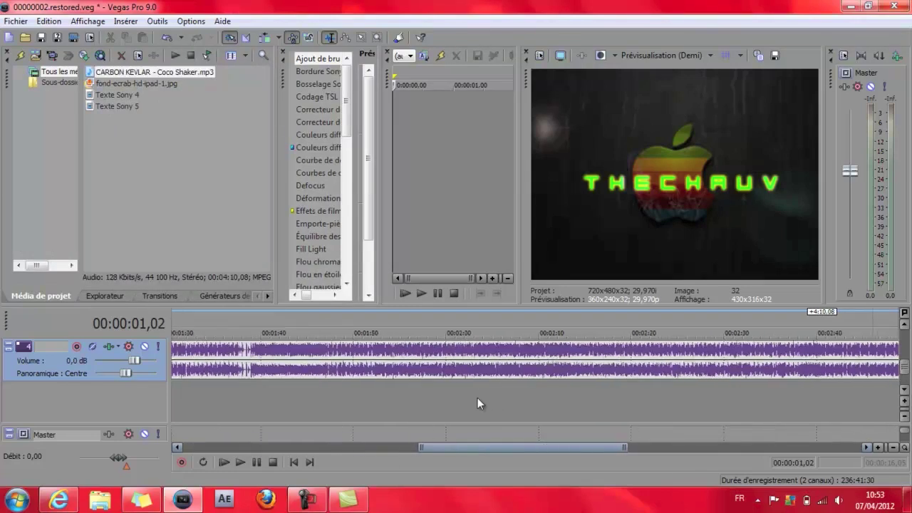
key("ctrl+z")
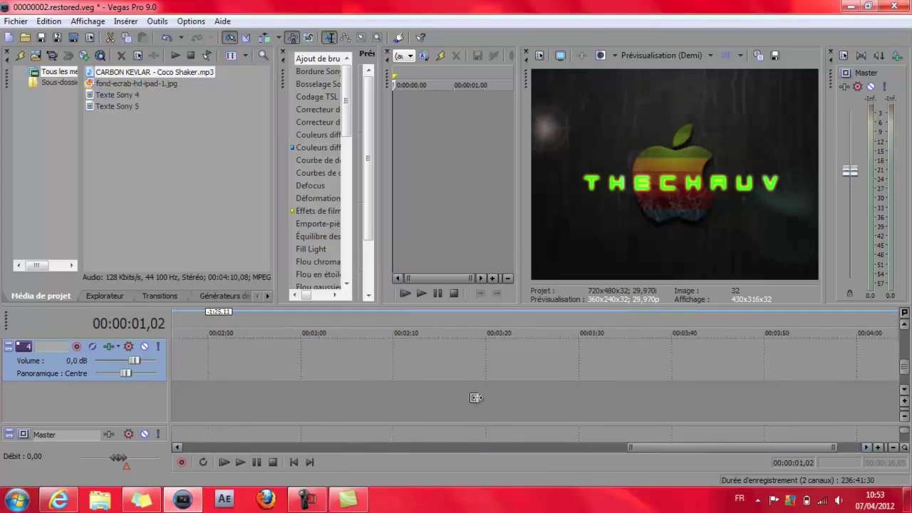
left_click_drag(183, 361, 321, 360)
scroll(478, 404, "down", 2)
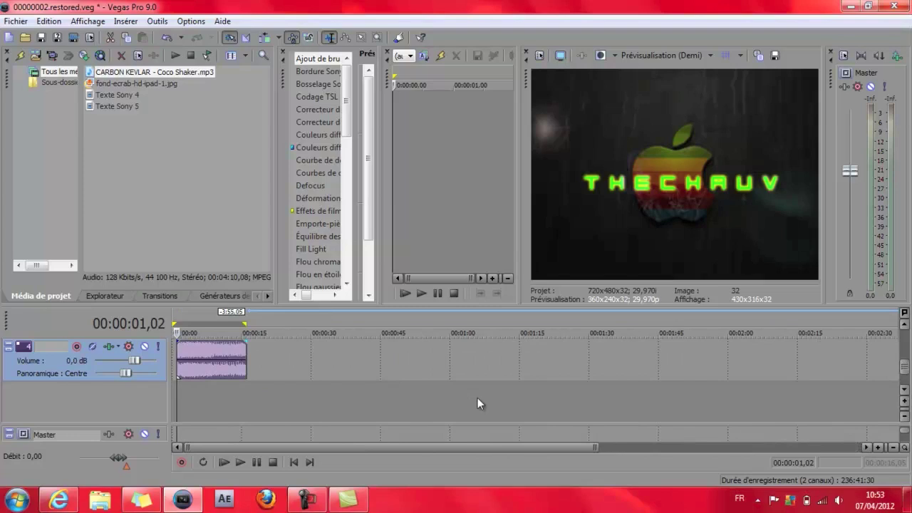
scroll(478, 404, "up", 2)
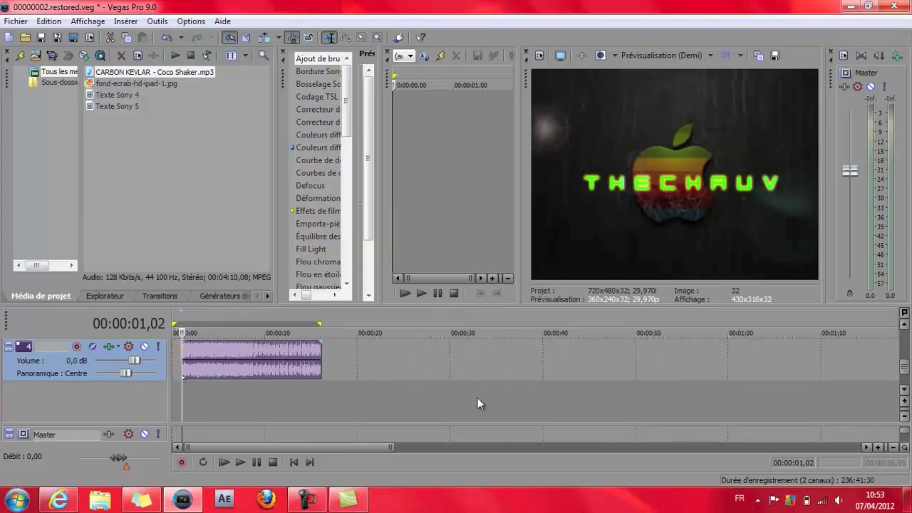
Move the music to the start of the timeline, extend its end to match the background image, and add a fade-in and fade-out
key("ctrl+y")
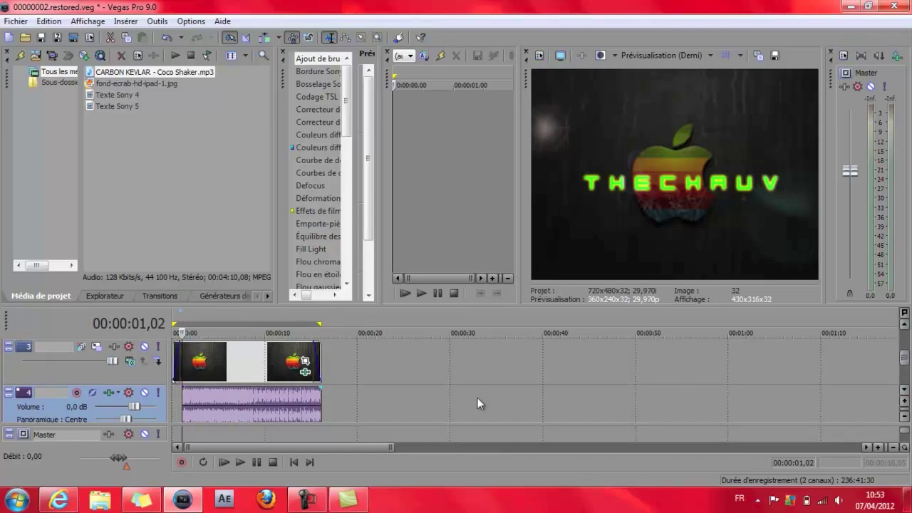
key("KP_4")
left_click_drag(173, 389, 182, 389)
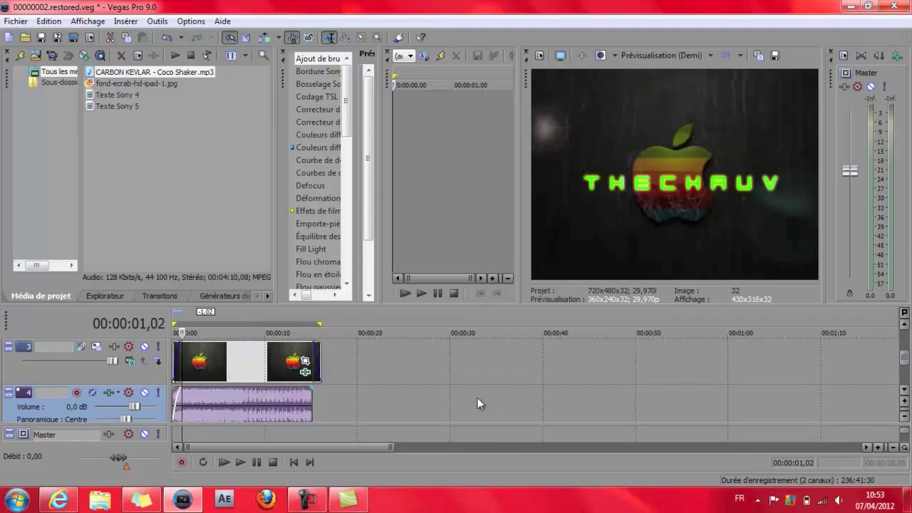
left_click_drag(312, 404, 322, 404)
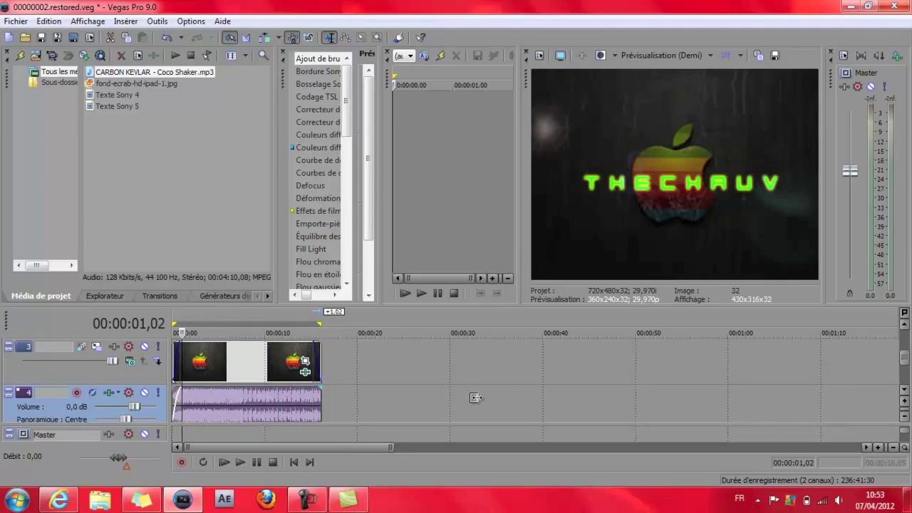
key("KP_9")
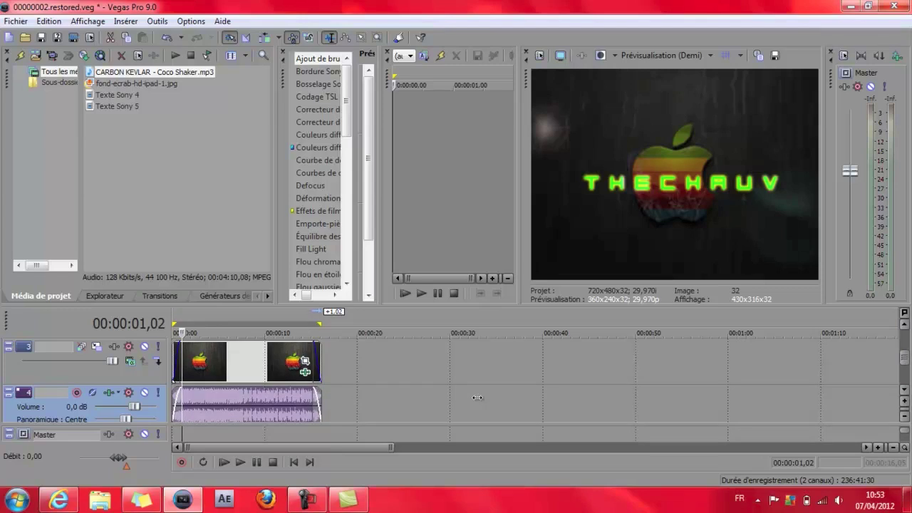
Play the whole intro from the beginning to check the titles, effects and music together
key("ctrl+a")
key("Home")
key("space")
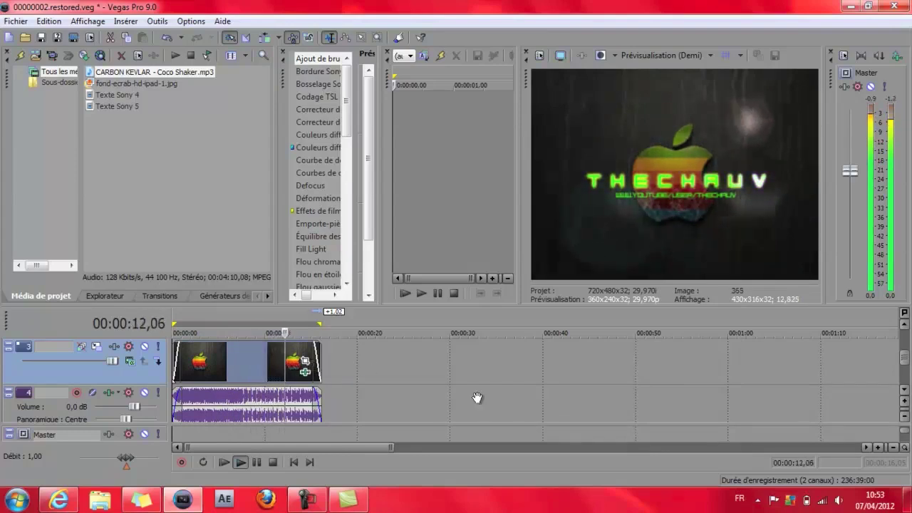
key("F10")
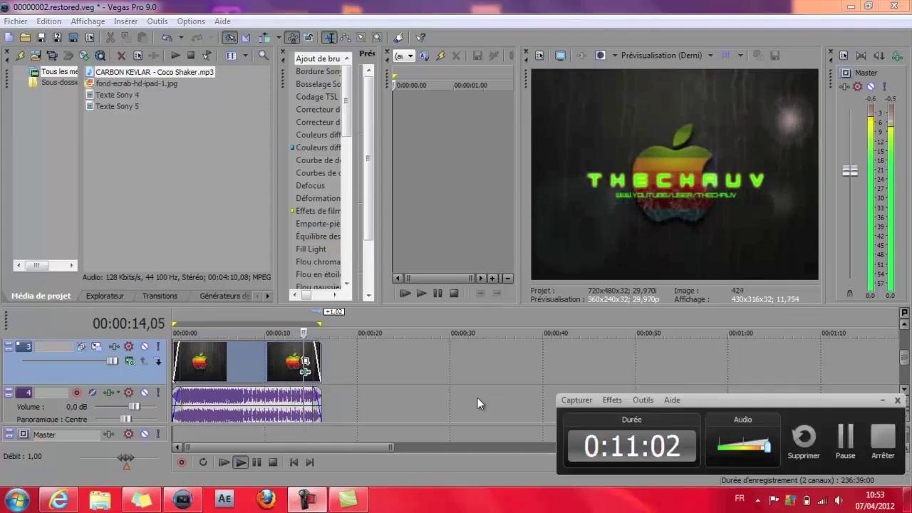